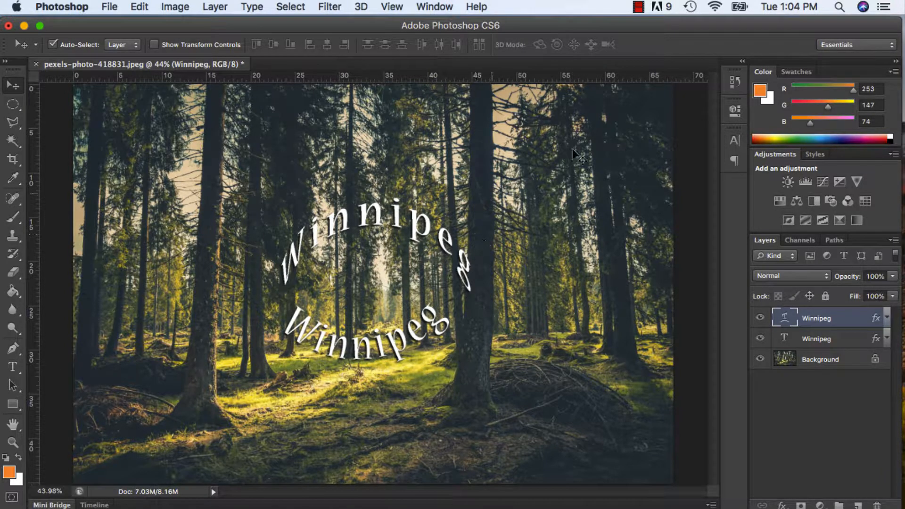
Step: Open the History panel and lengthen it so the whole list of history states fits
left_click(736, 85)
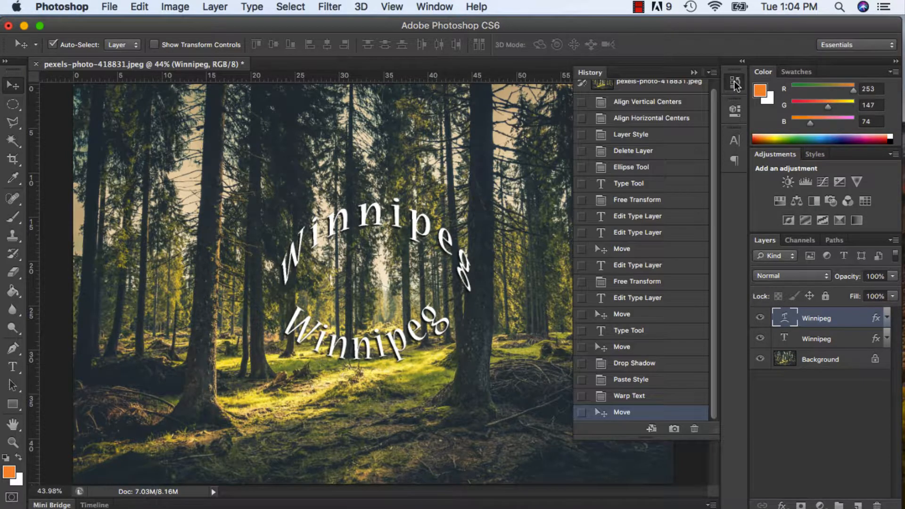
left_click(700, 74)
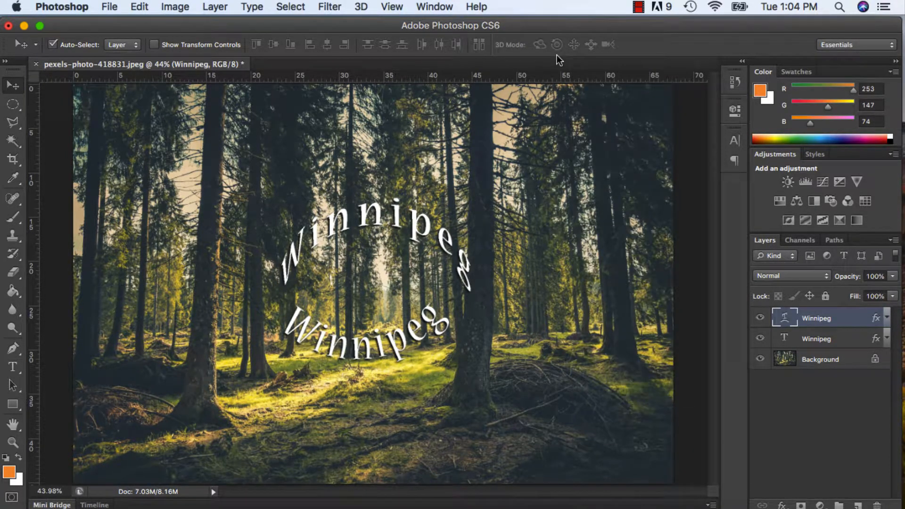
left_click(441, 6)
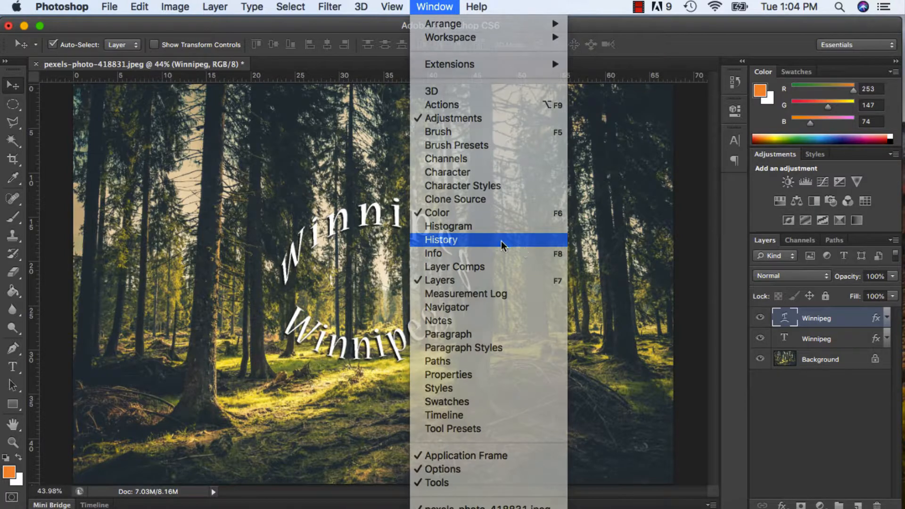
left_click(536, 240)
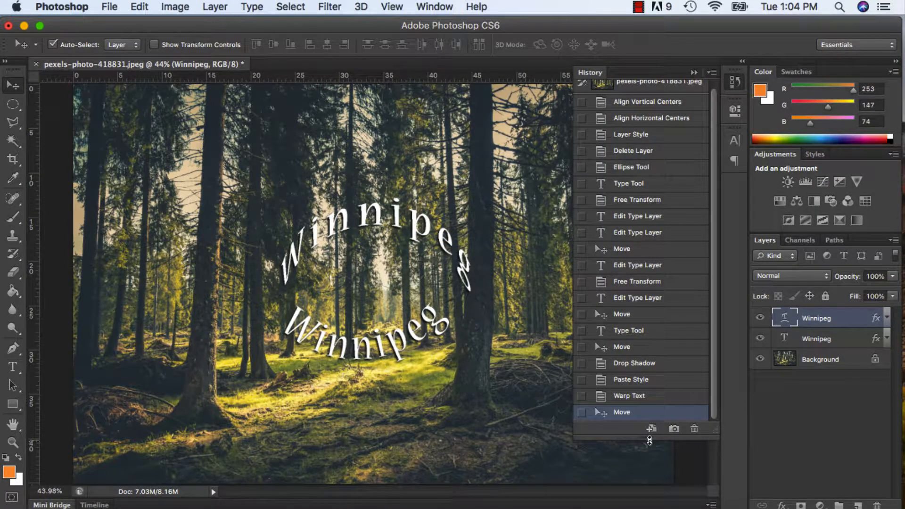
left_click_drag(649, 441, 636, 469)
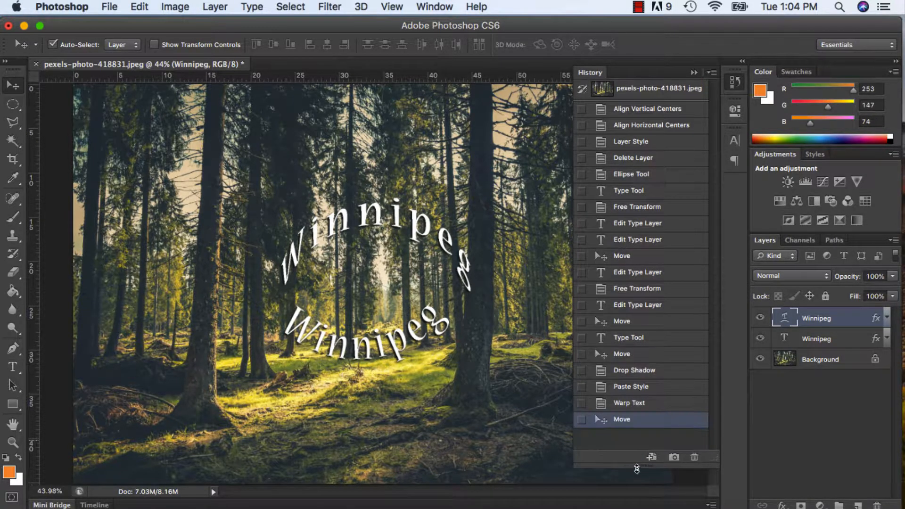
Step: Step back through the recent history states to the Align Vertical Centers state, and collapse the History panel
left_click(636, 403)
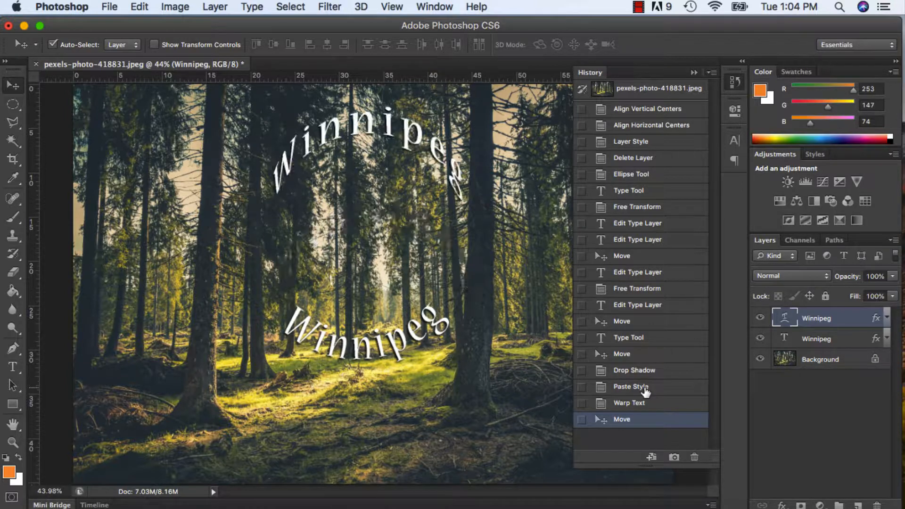
left_click(636, 387)
left_click(644, 371)
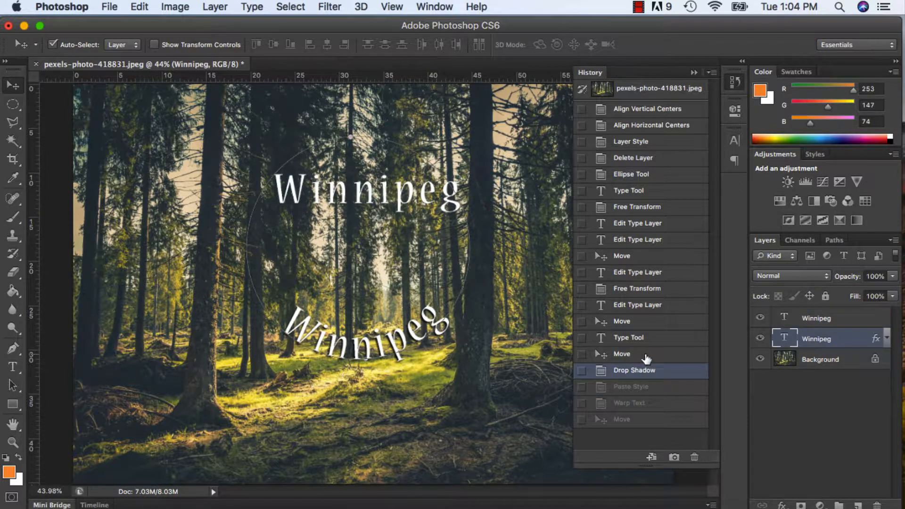
left_click(647, 356)
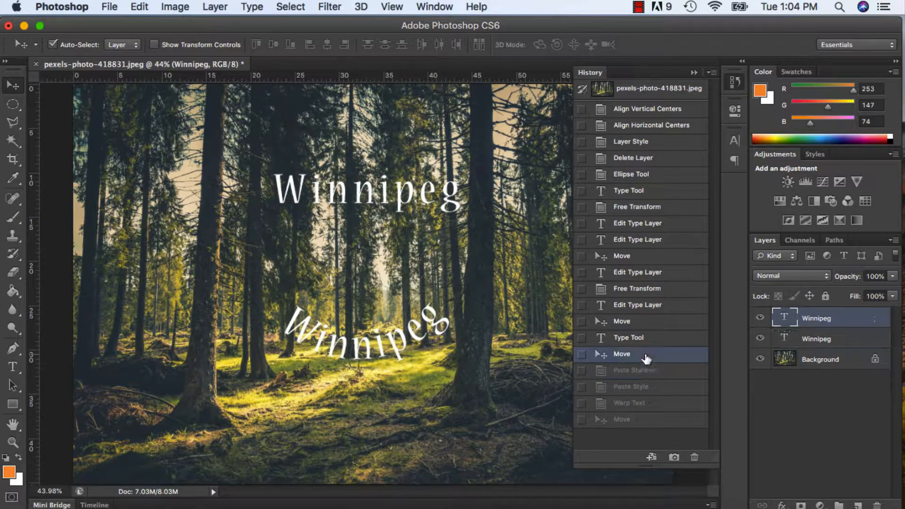
left_click(653, 111)
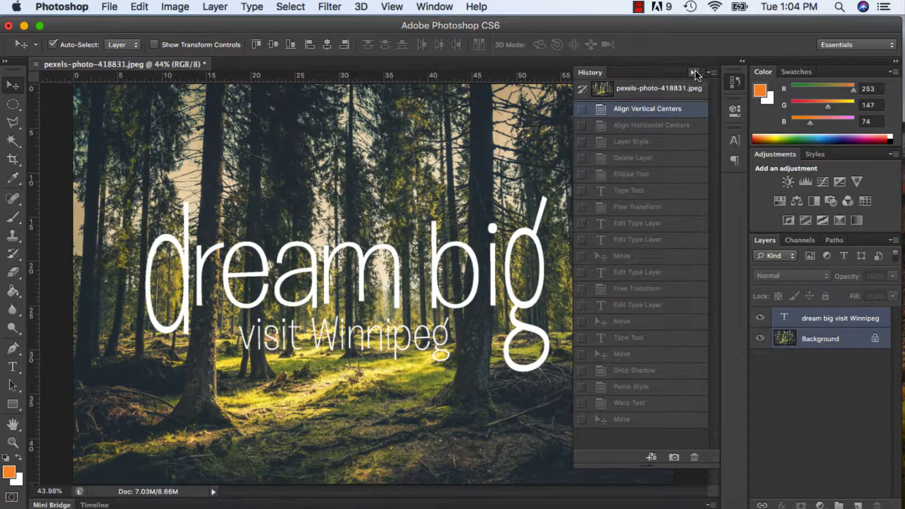
left_click(694, 72)
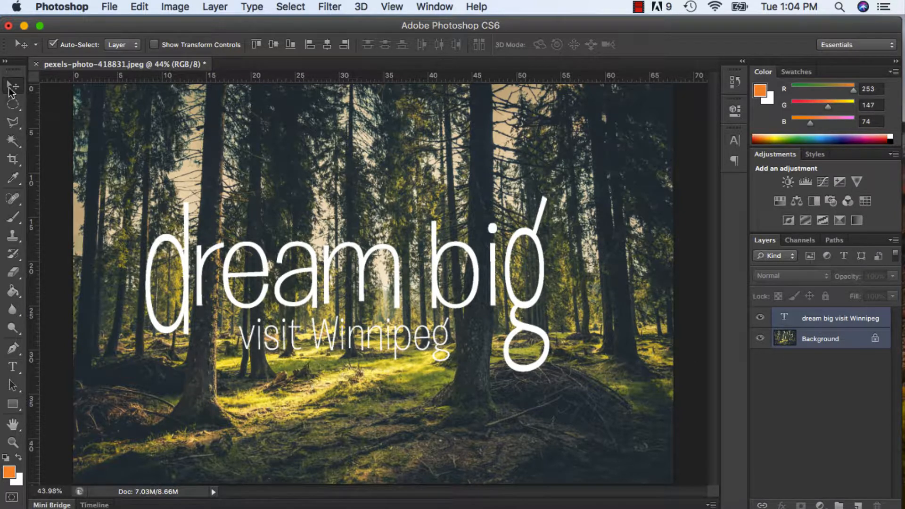
Step: Center the "dream big visit Winnipeg" text horizontally on the background and add a Drop Shadow with default settings to its layer
left_click(327, 45)
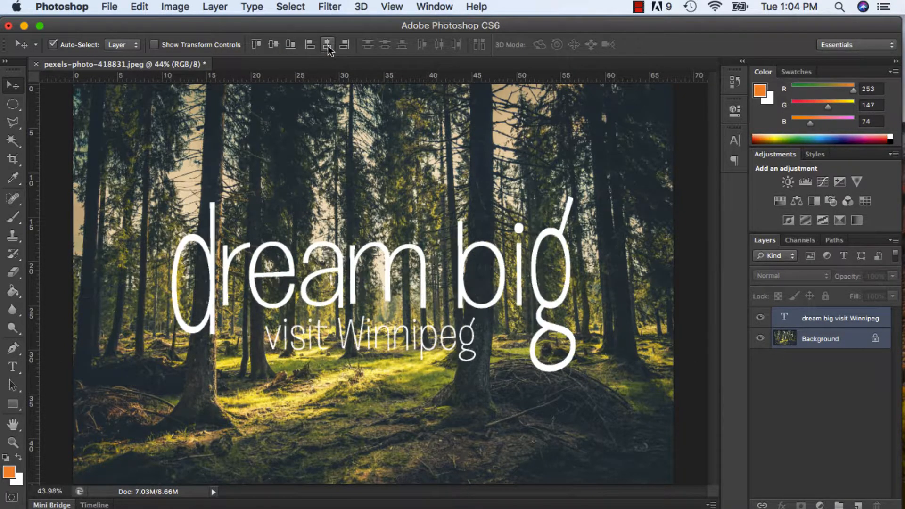
left_click(817, 339)
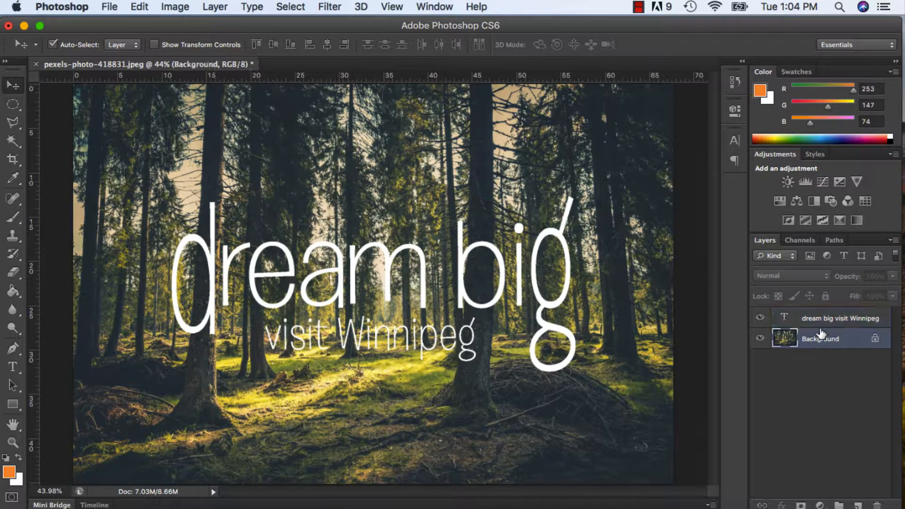
left_click(834, 319)
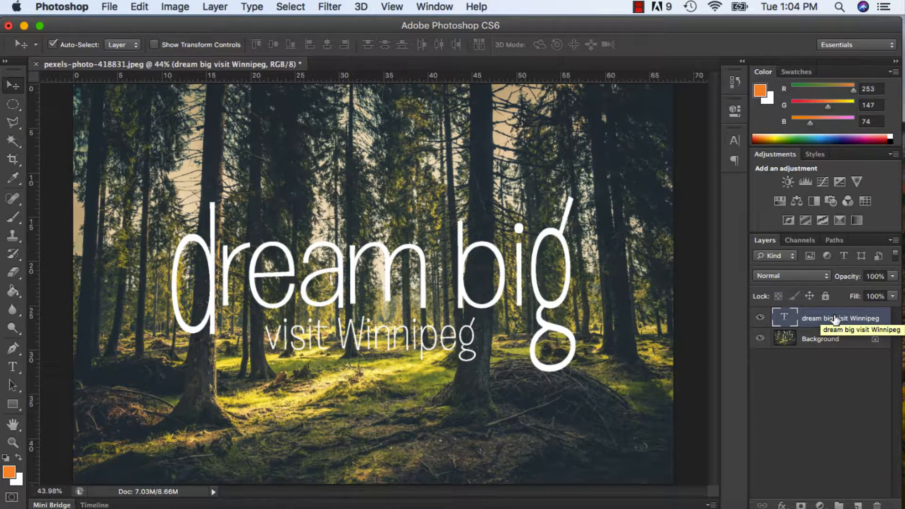
right_click(834, 318)
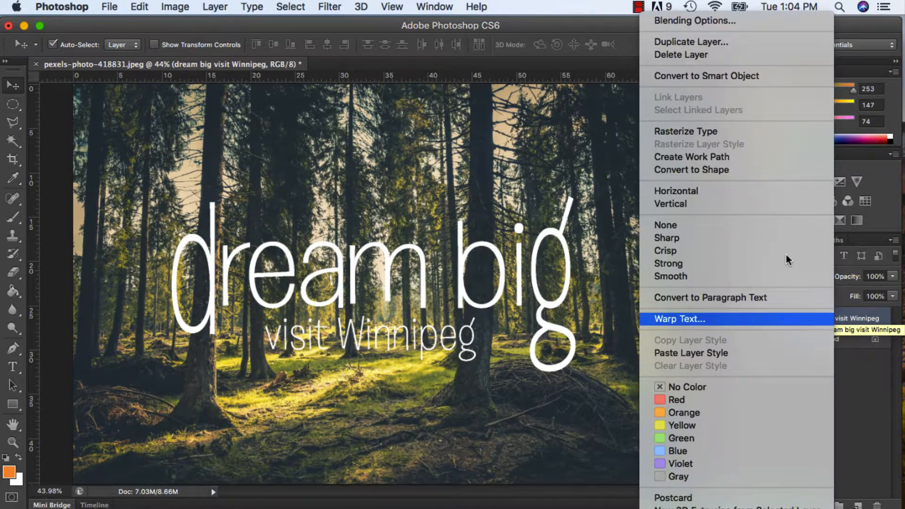
left_click(733, 22)
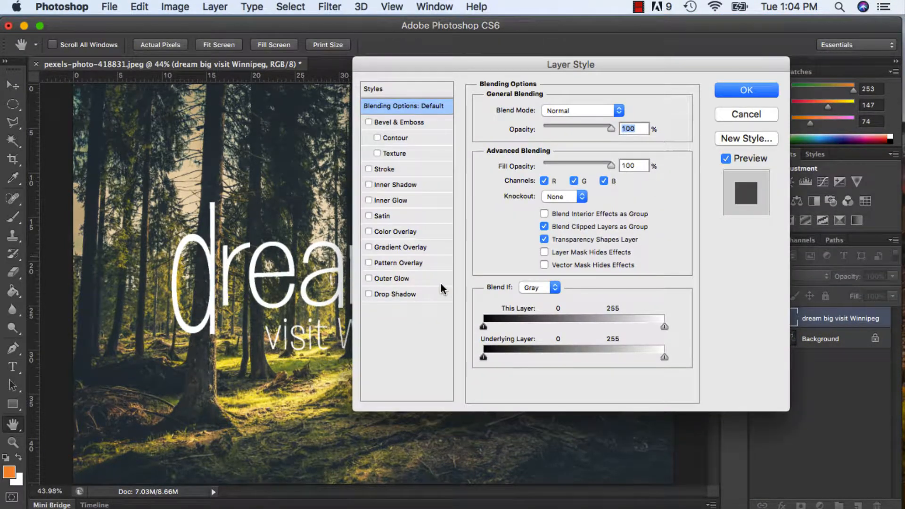
left_click(404, 293)
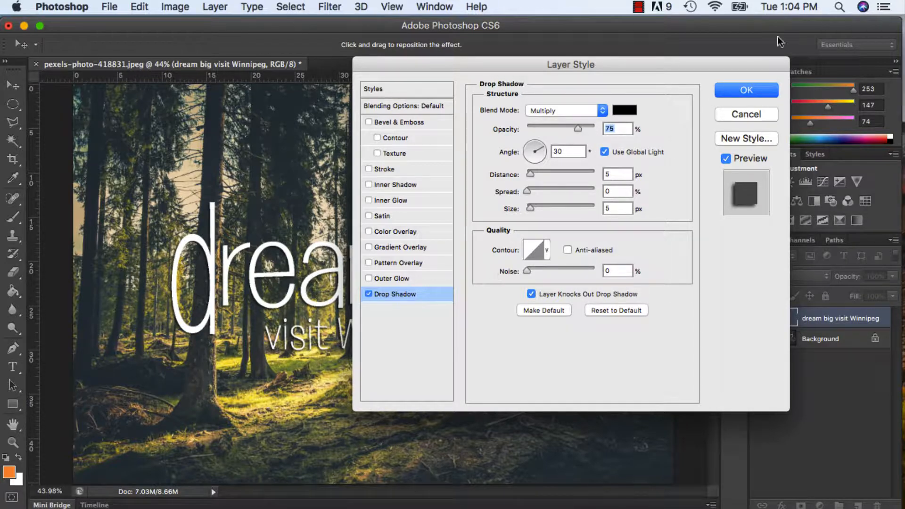
left_click(746, 90)
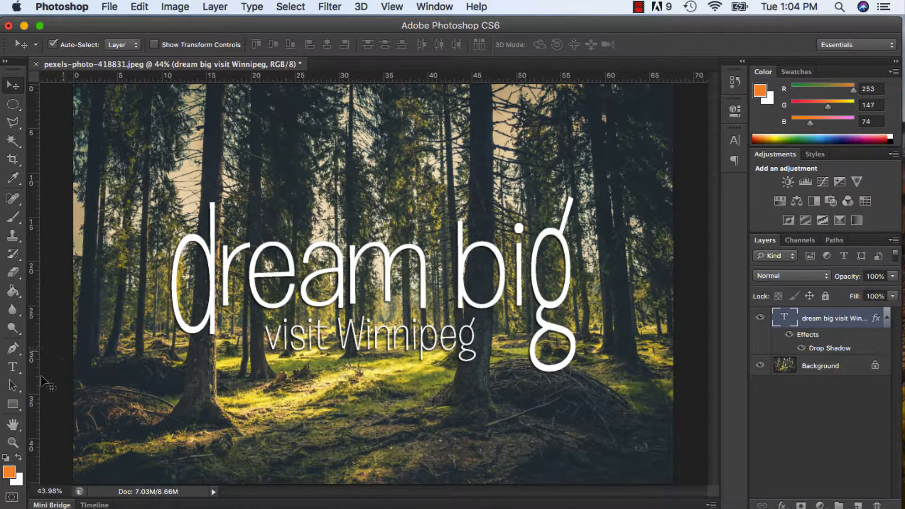
Step: Set up the Ellipse tool in Shape mode with a white fill color
left_click(14, 404)
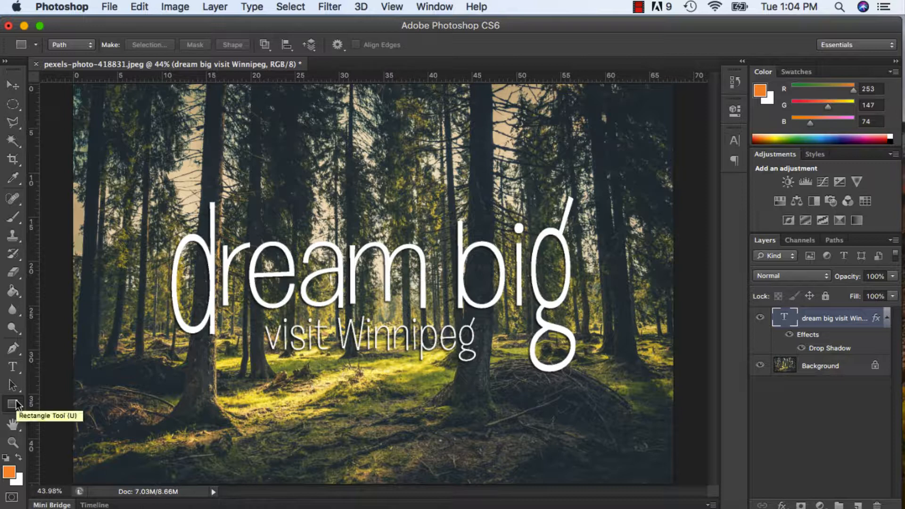
left_click(16, 405)
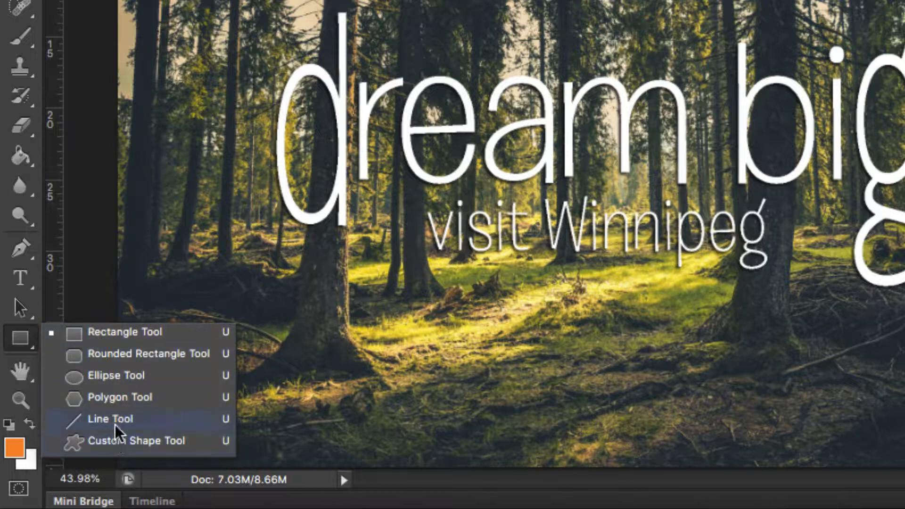
left_click(116, 376)
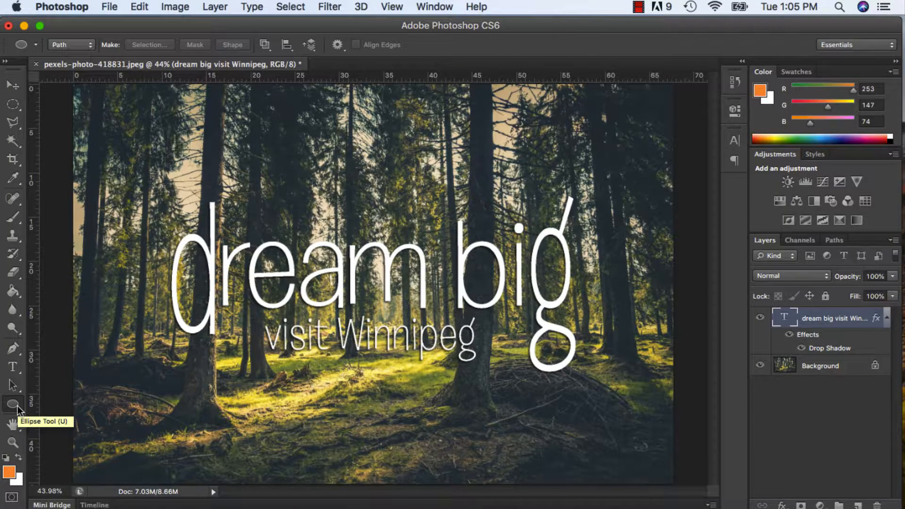
left_click(89, 45)
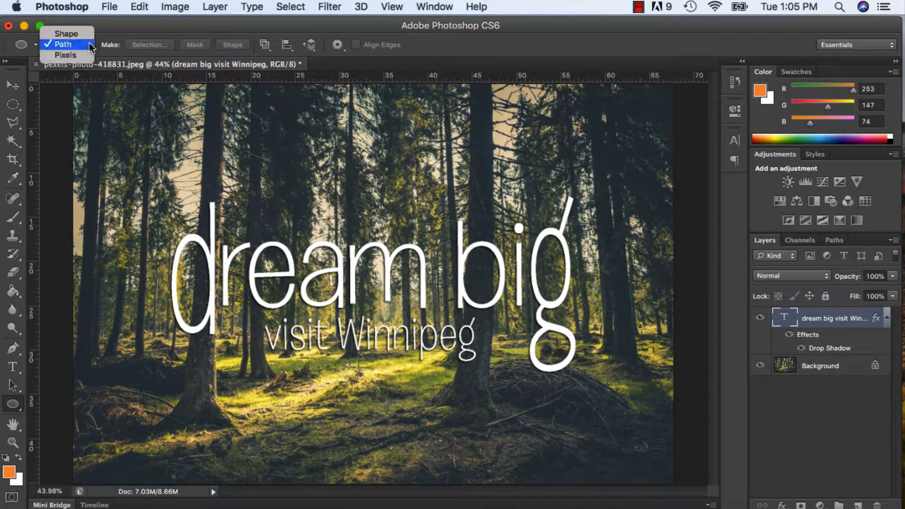
left_click(86, 34)
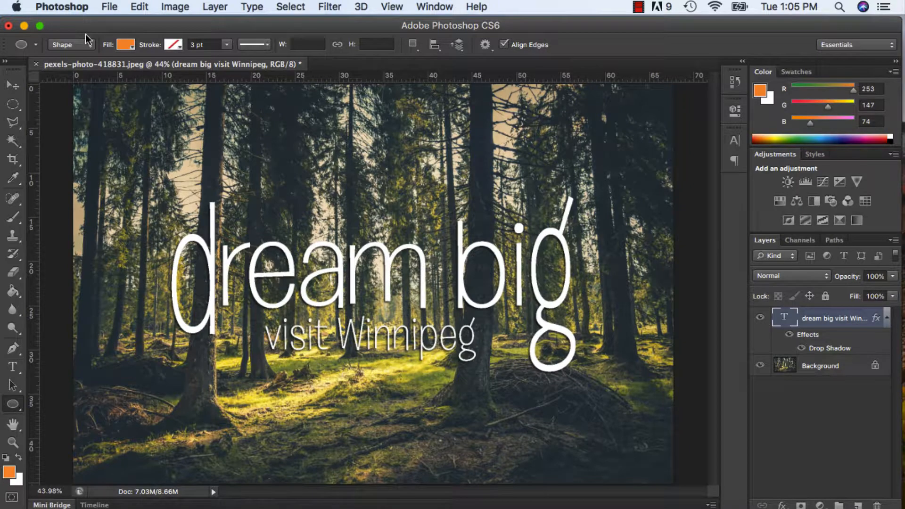
left_click(126, 46)
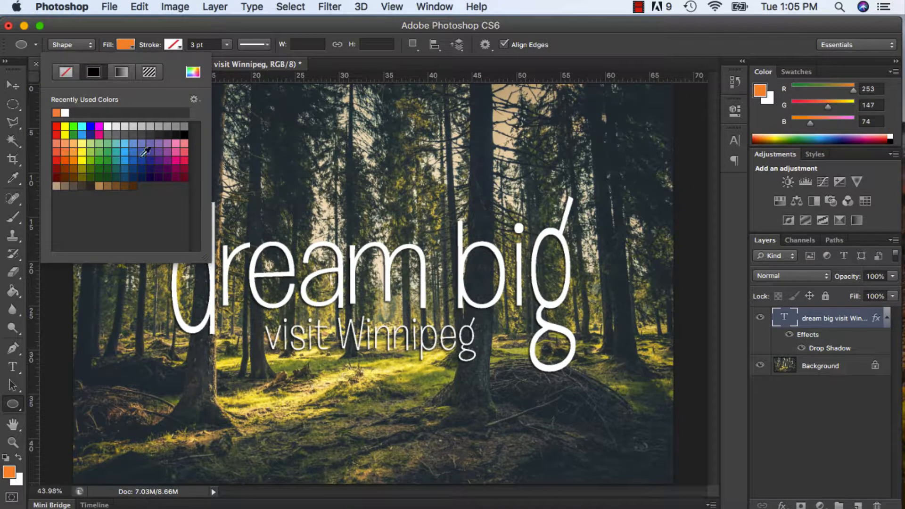
left_click(193, 73)
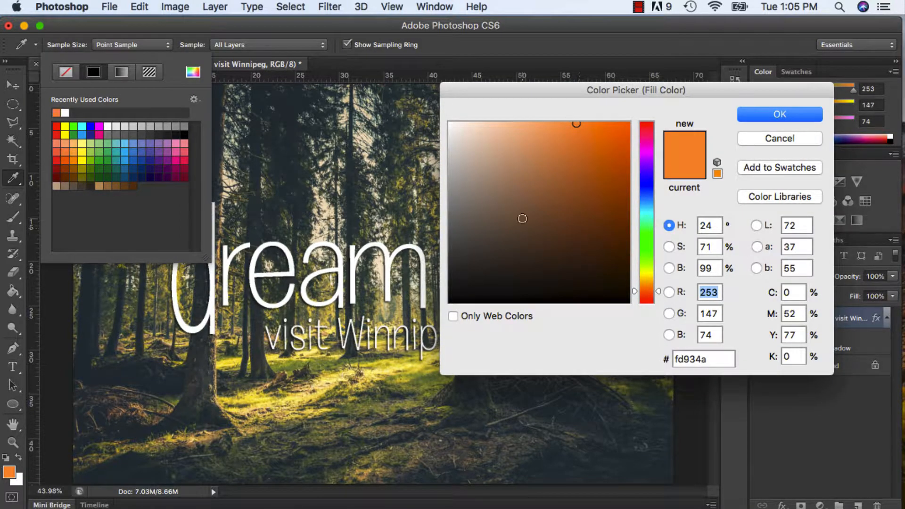
left_click_drag(455, 125, 427, 110)
left_click(748, 114)
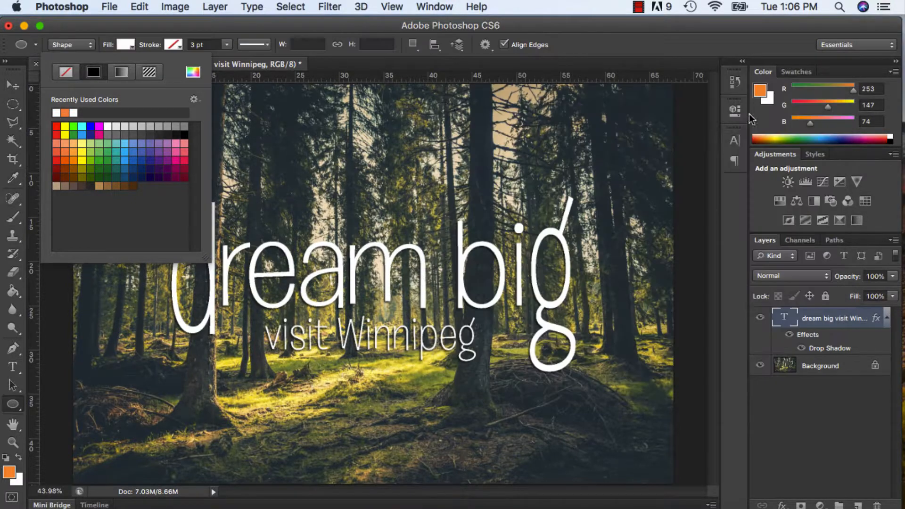
Step: Draw a circle about 130 px in diameter and move it over the dot of the i in "big"
left_click(300, 184)
left_click_drag(300, 184, 358, 223)
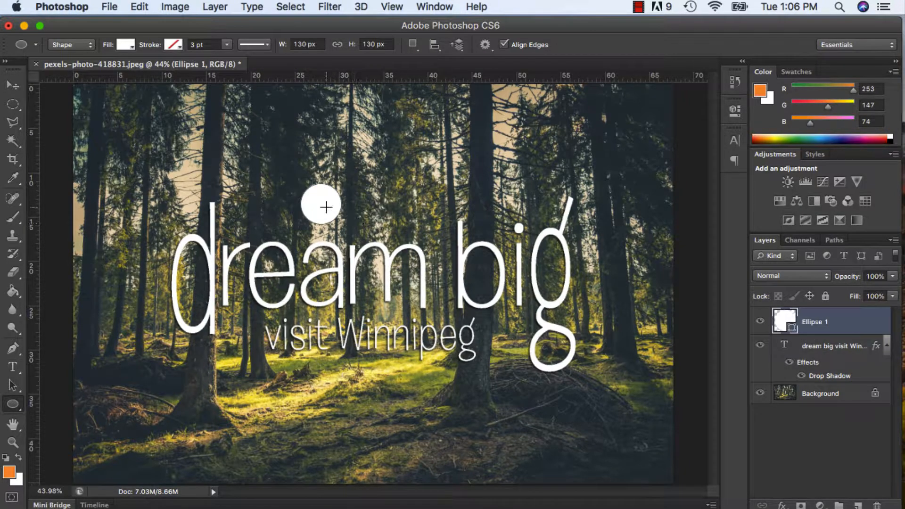
left_click(15, 87)
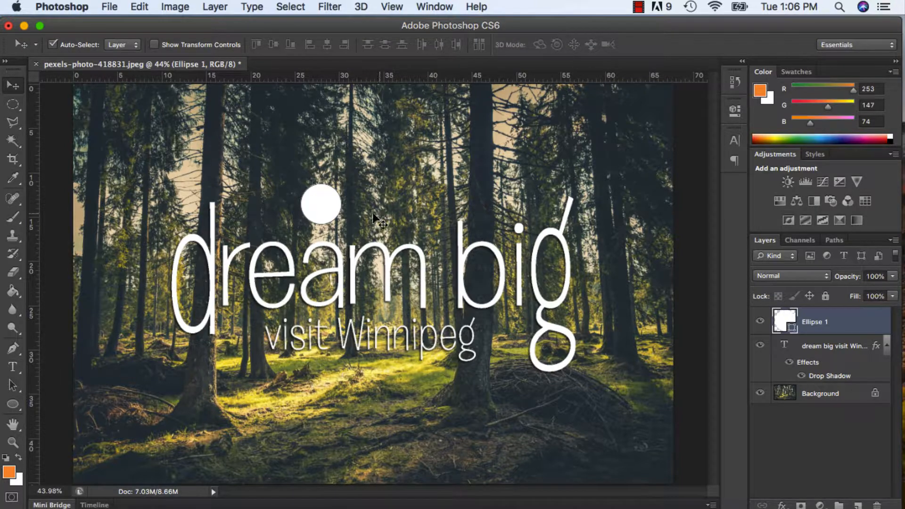
left_click_drag(329, 198, 521, 216)
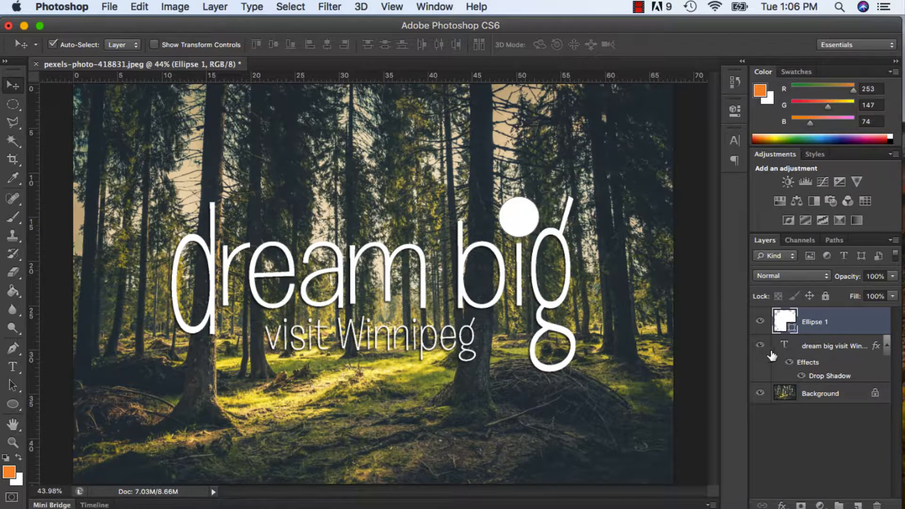
Step: Rename the ellipse's layer as circle, and toggle the text layer's effects before collapsing its effects list
double_click(822, 321)
type("circle")
left_click(862, 325)
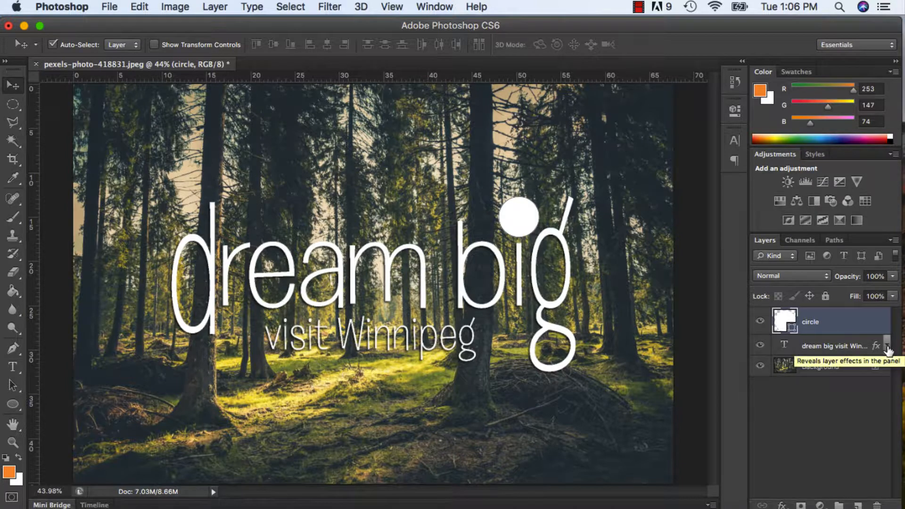
left_click(789, 363)
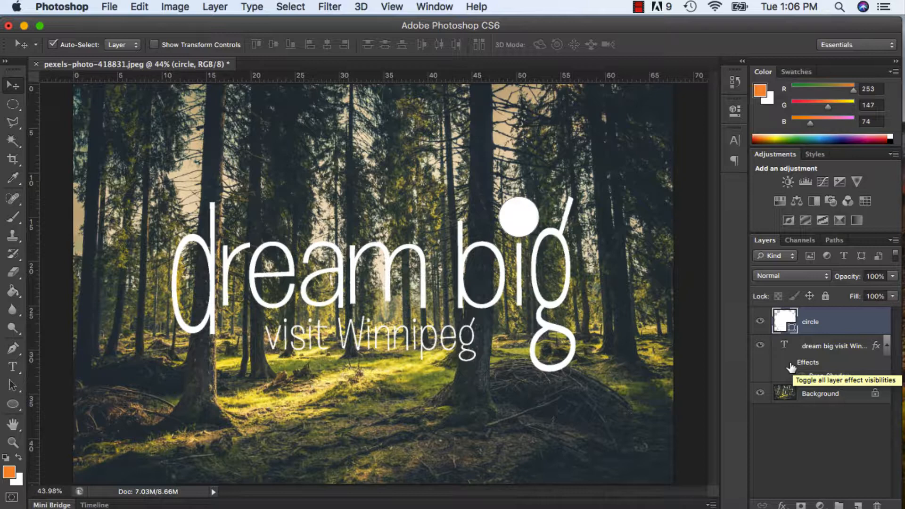
left_click(887, 346)
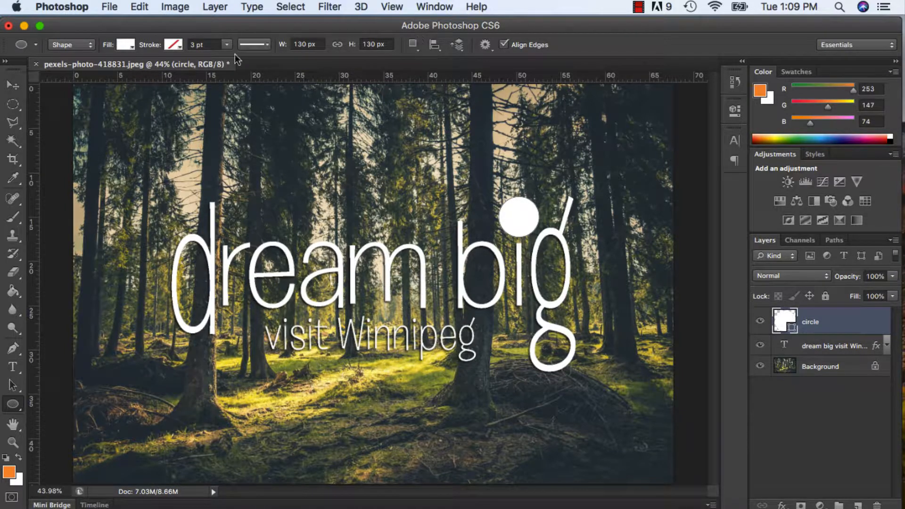
Step: Give the circle a red stroke with a width of 22.32 pt
left_click(173, 45)
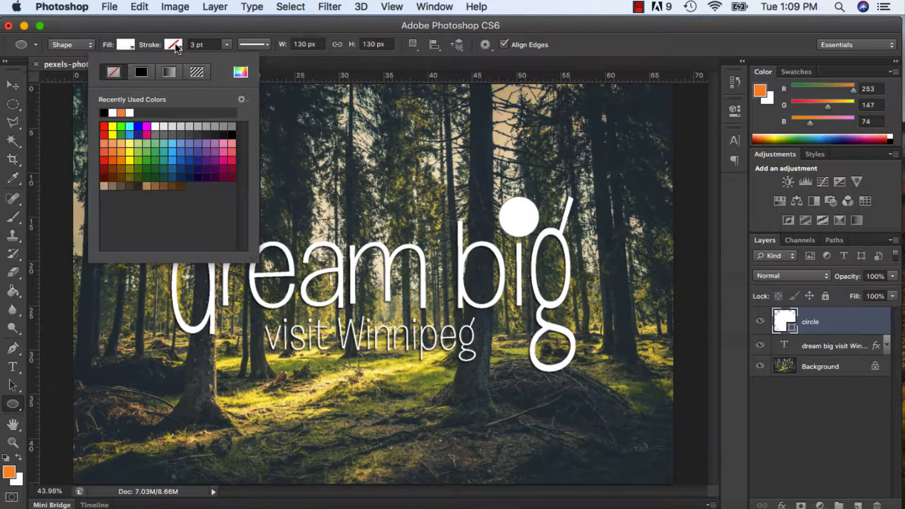
left_click(241, 73)
left_click(525, 259)
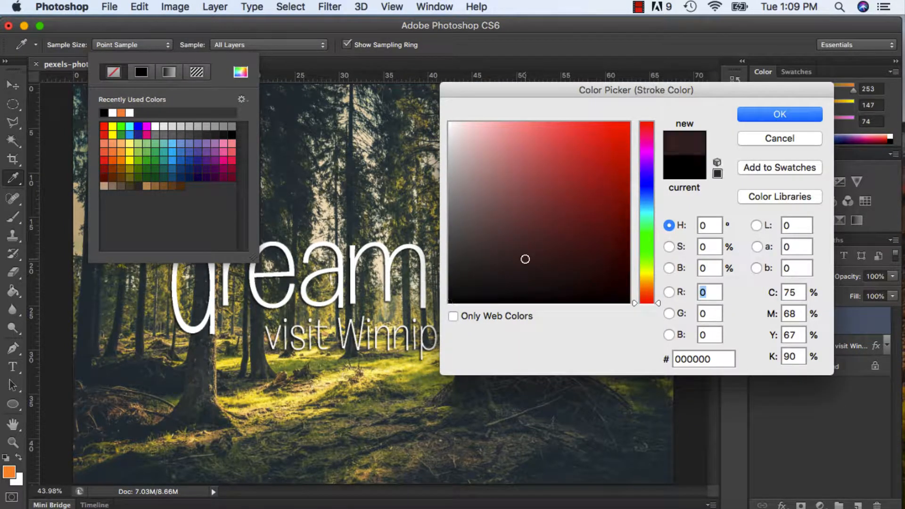
mouse_move(525, 258)
left_mouse_down()
mouse_move(602, 268)
mouse_move(626, 296)
mouse_move(618, 228)
mouse_move(635, 208)
mouse_move(629, 154)
left_mouse_up()
left_click(779, 114)
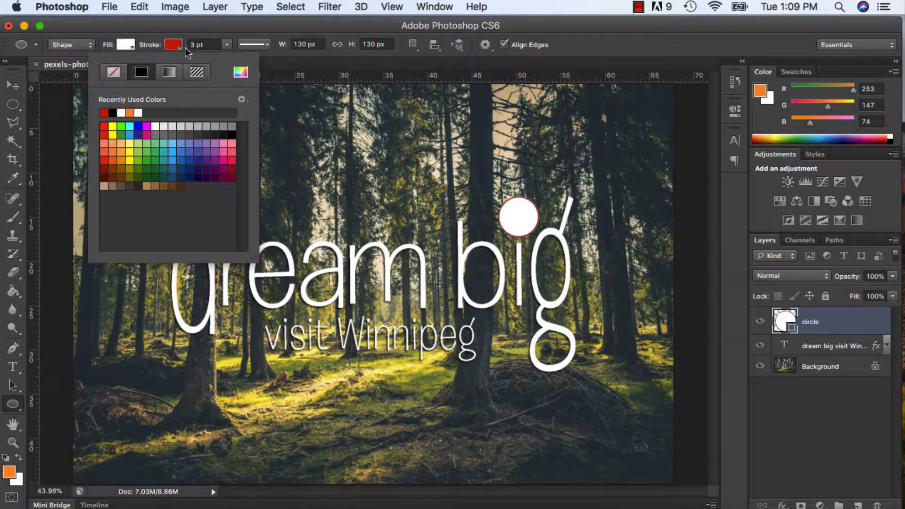
left_click(227, 44)
left_click_drag(227, 57, 251, 56)
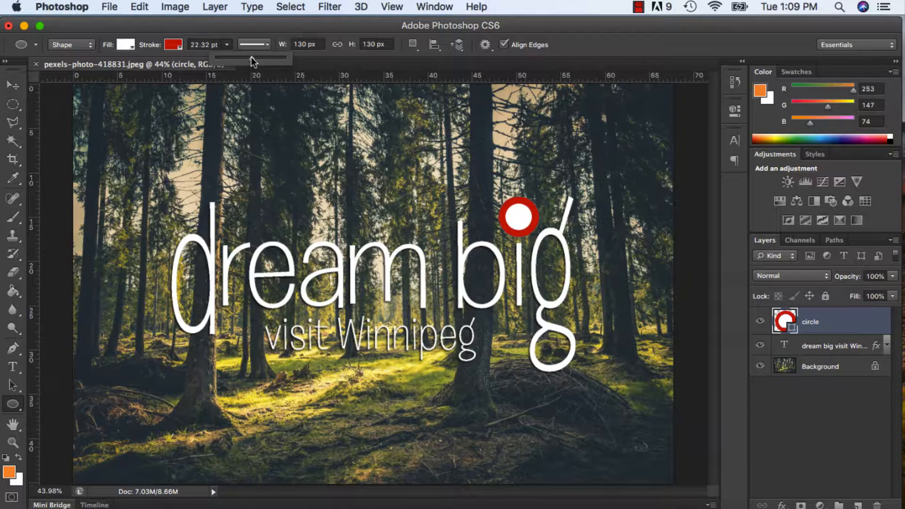
Step: Recolor the circle's stroke to the olive green 7c8544 sampled from the grass in the forest photo
left_click(174, 47)
left_click(174, 47)
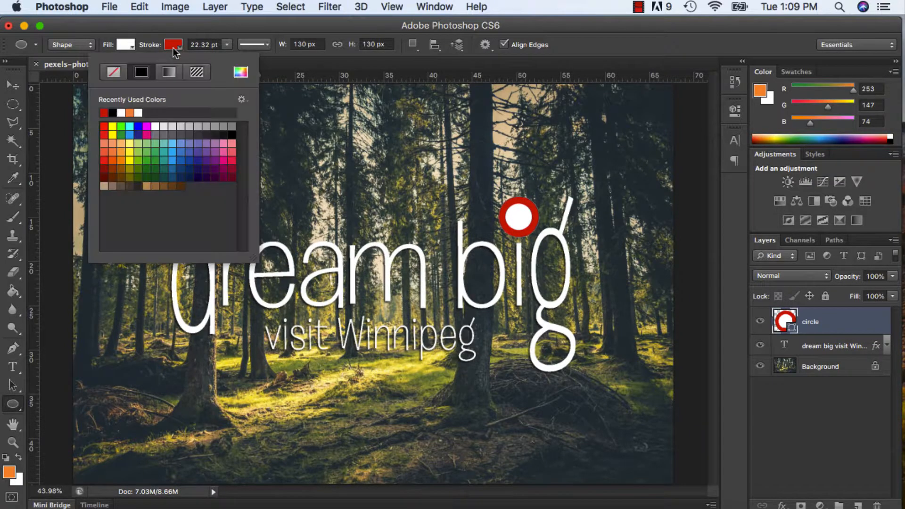
left_click(235, 75)
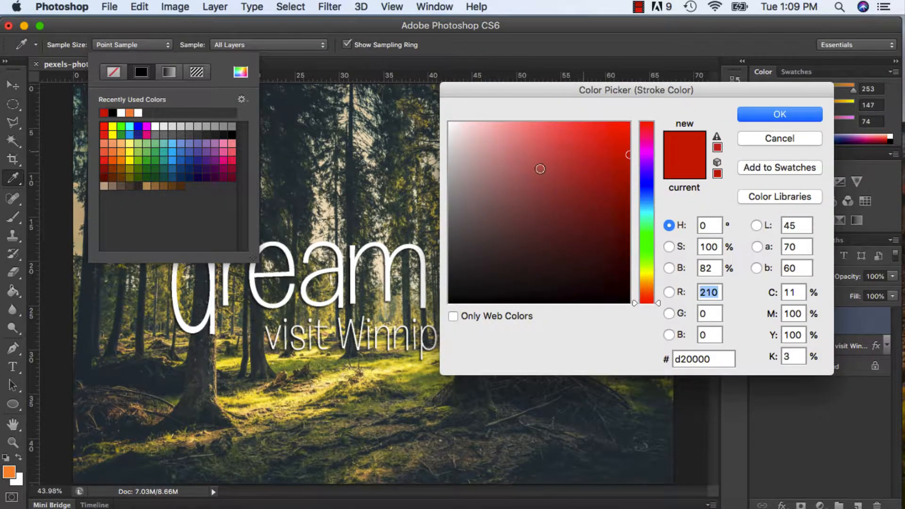
left_click(293, 100)
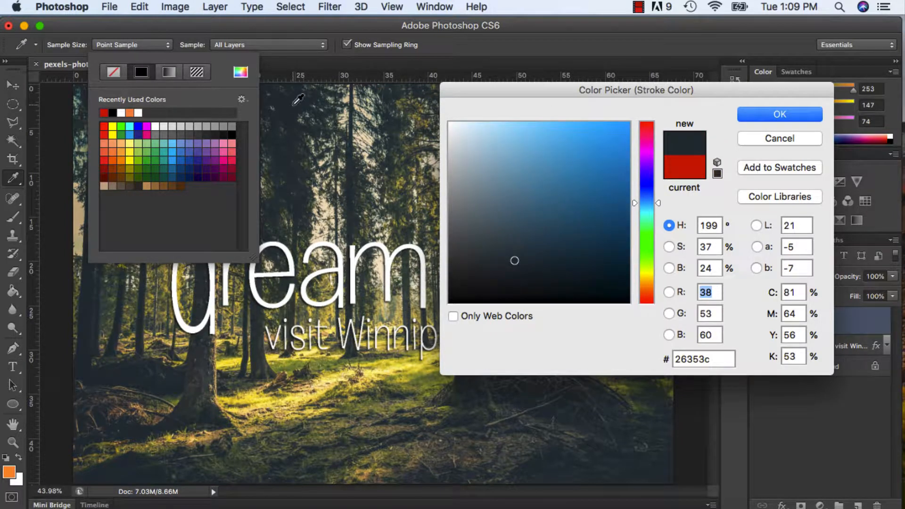
left_click(433, 384)
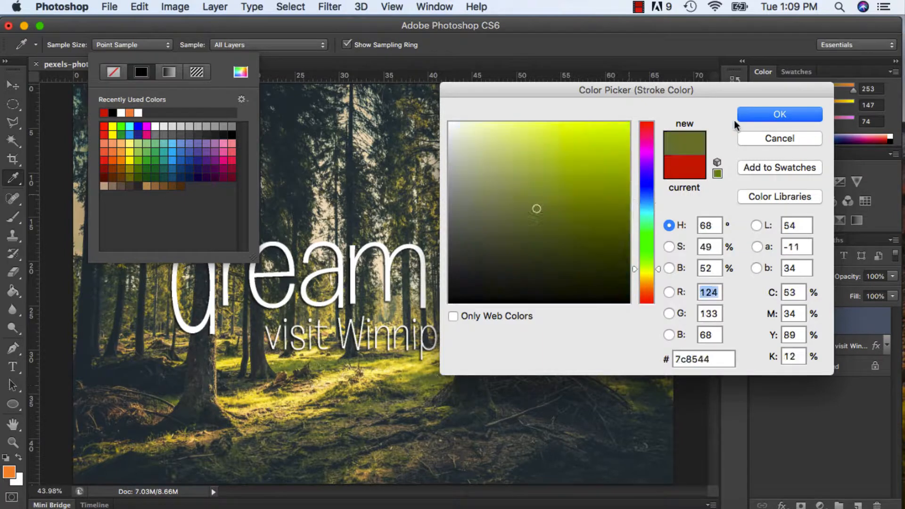
left_click(748, 114)
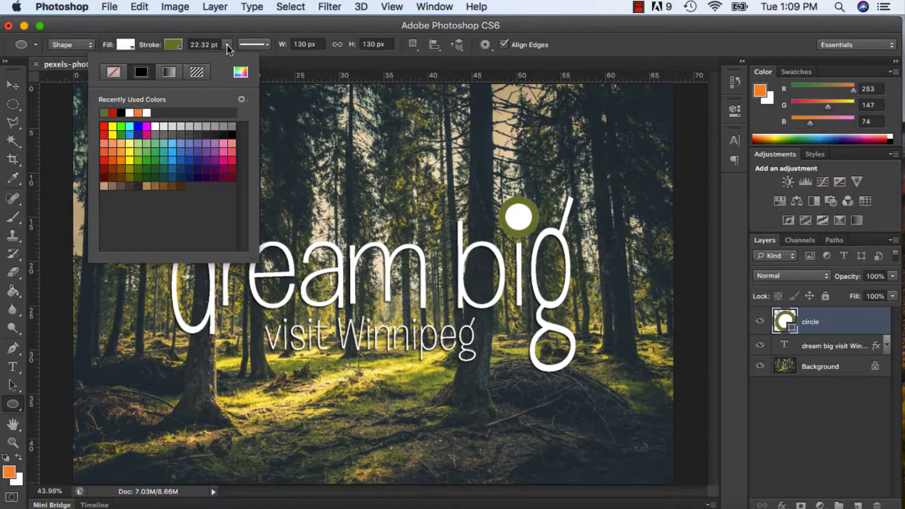
Step: Reduce the circle's stroke width to 15.10 pt
left_click(227, 45)
left_click(208, 58)
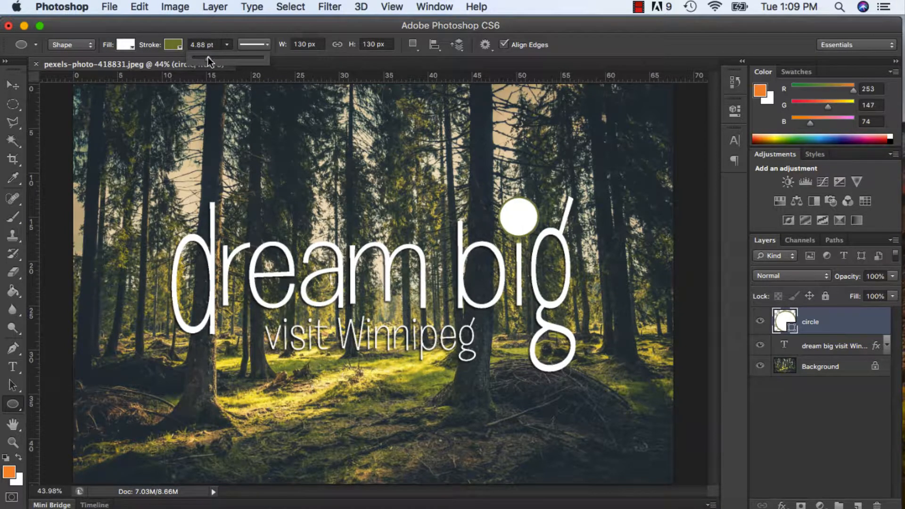
left_click(213, 57)
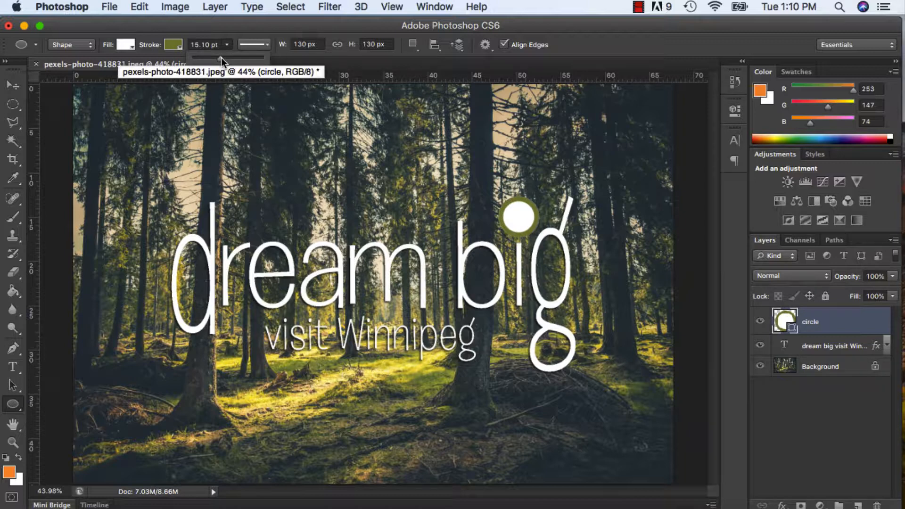
Step: Switch to the Rectangle tool and add a new layer named square line above the circle layer
left_click(13, 405)
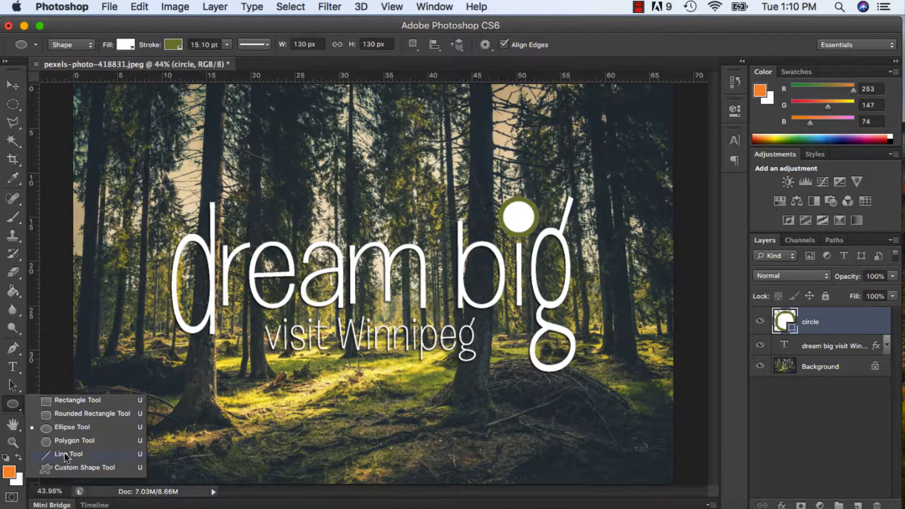
left_click(71, 405)
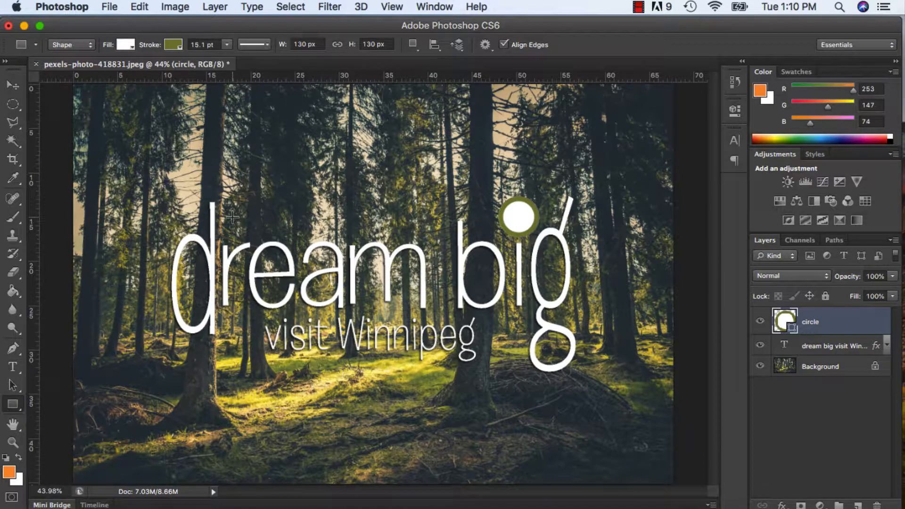
left_click(21, 406)
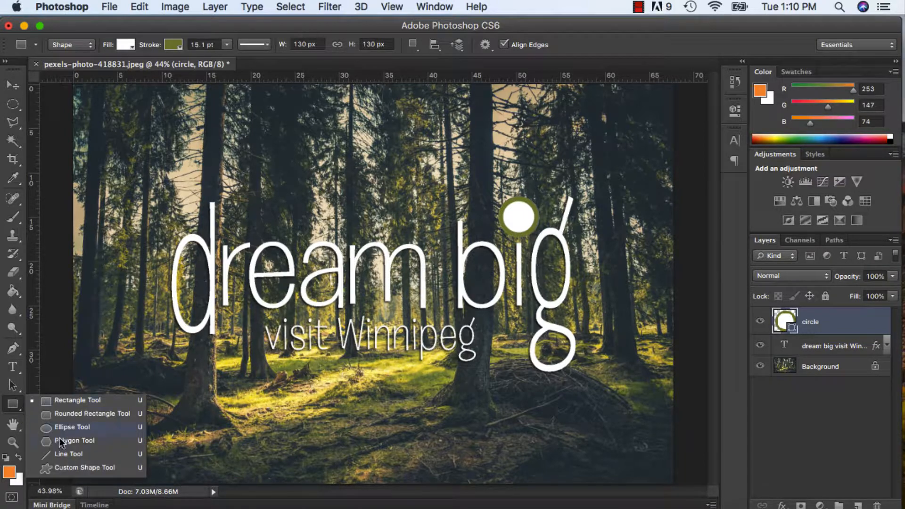
left_click(18, 404)
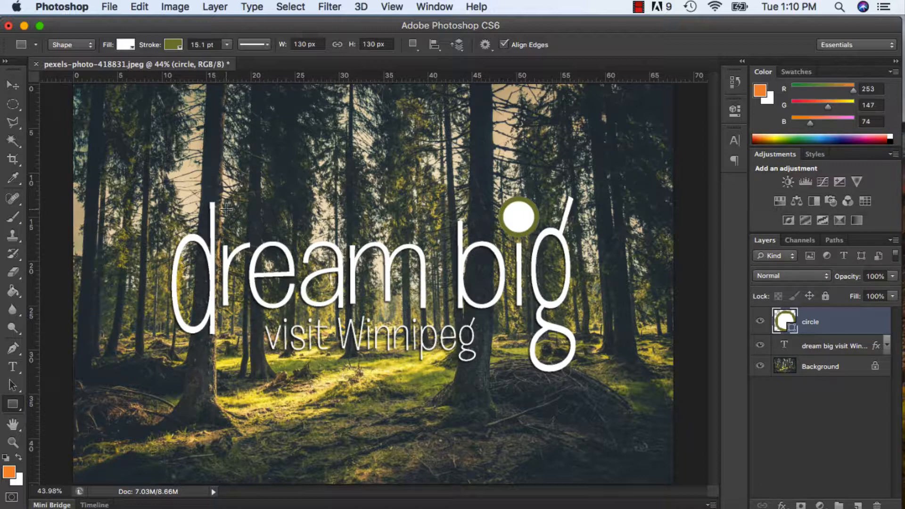
left_click(858, 505)
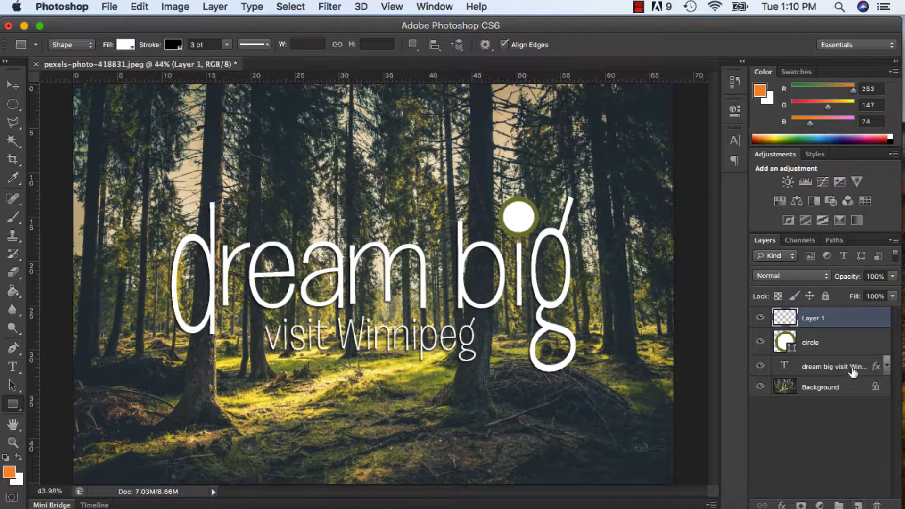
double_click(820, 319)
type("square line")
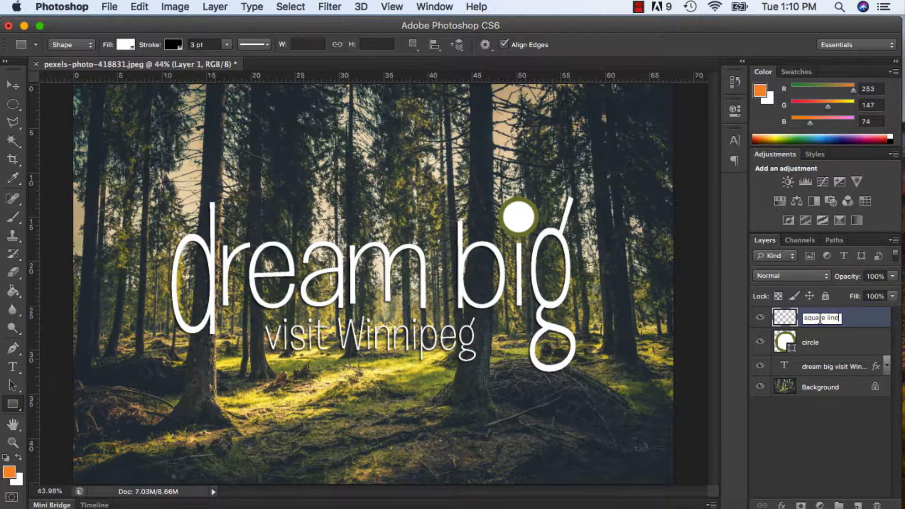
key("Return")
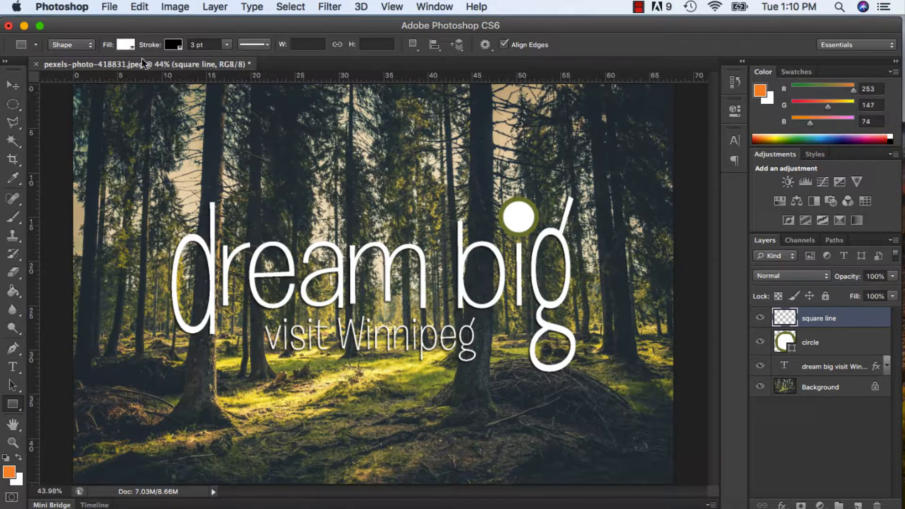
Step: Draw a thin rectangle about 348 by 10 px, black fill and no stroke, below the d and ending just before "visit"
left_click(126, 45)
left_click(73, 112)
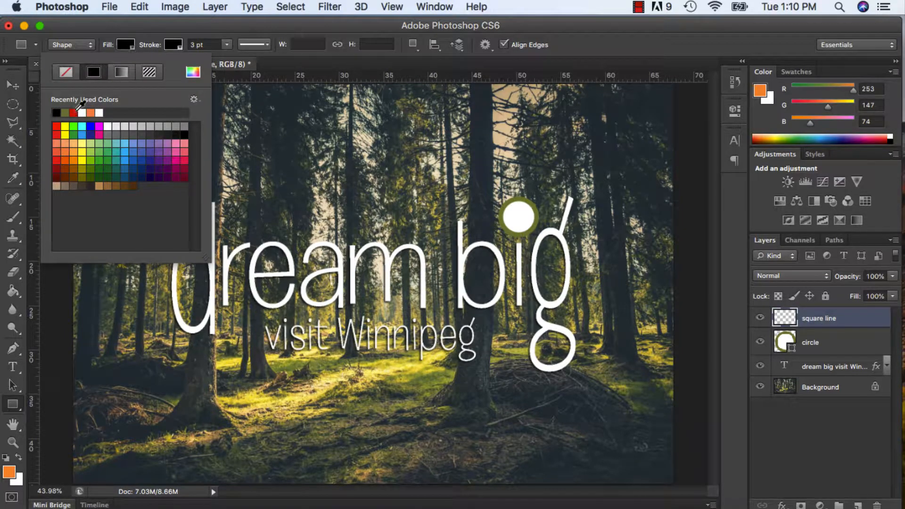
left_click(173, 44)
left_click(174, 45)
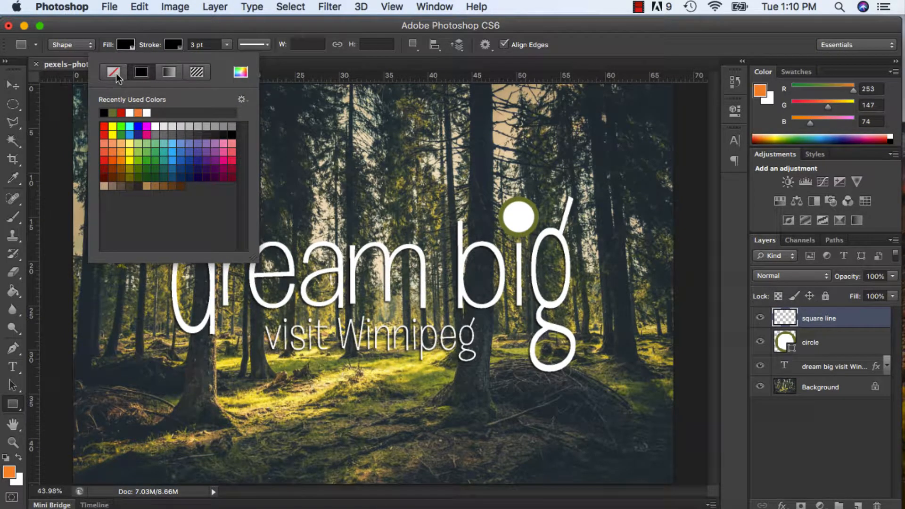
left_click(116, 73)
left_click(173, 43)
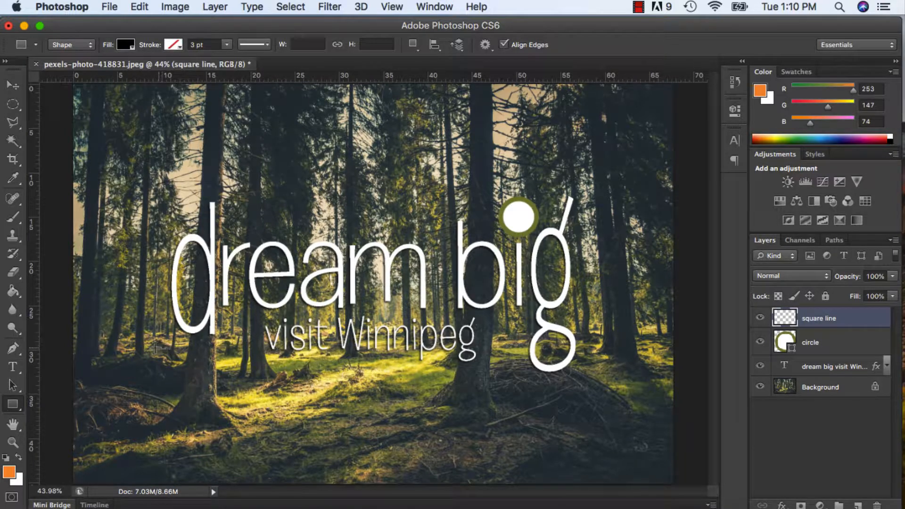
left_click_drag(153, 338, 262, 340)
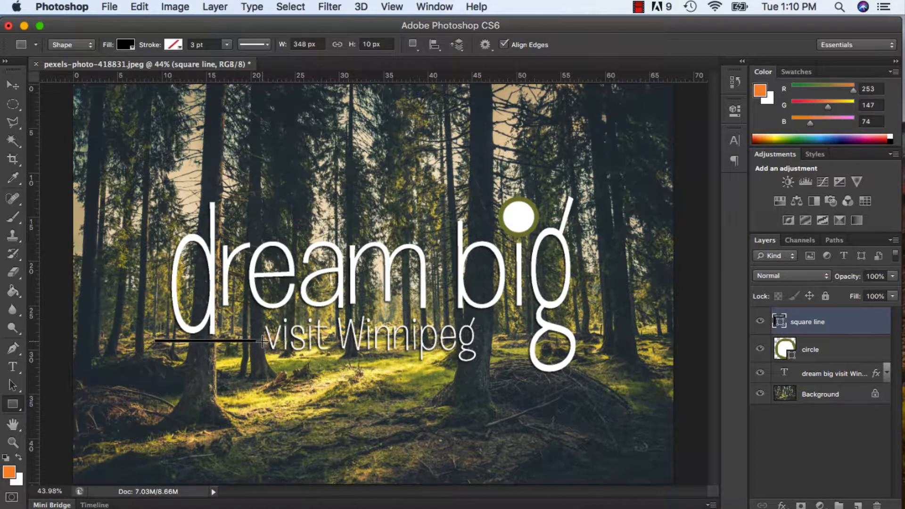
Step: Duplicate the square line layer as square line copy and move the copy level with the original, just after "Winnipeg" across the large g
right_click(837, 325)
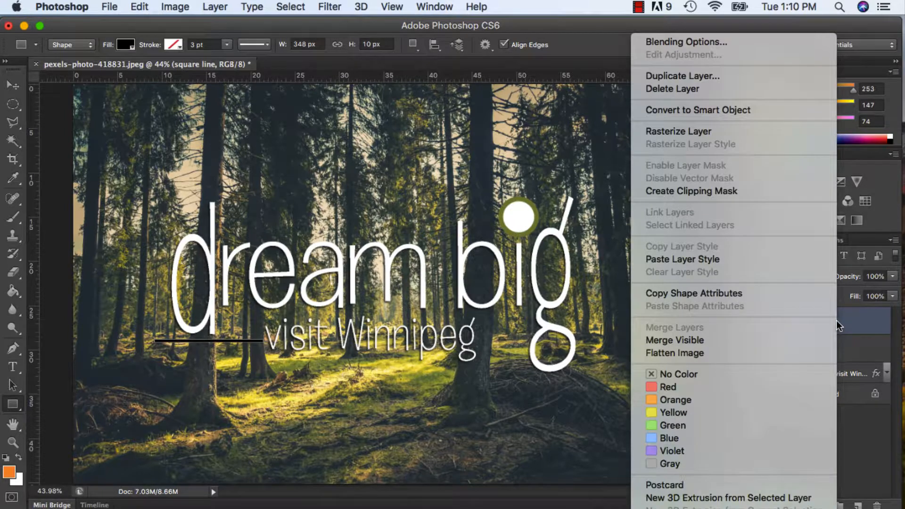
left_click(749, 74)
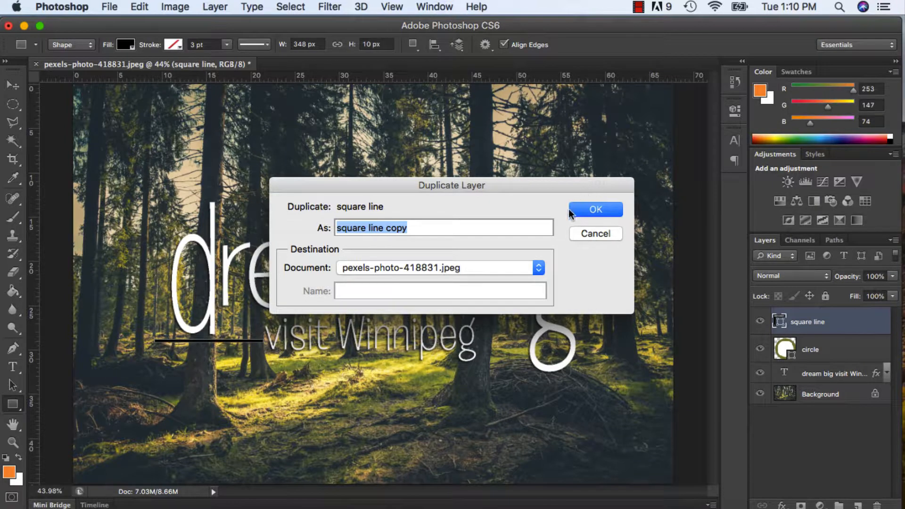
left_click(584, 211)
key("v")
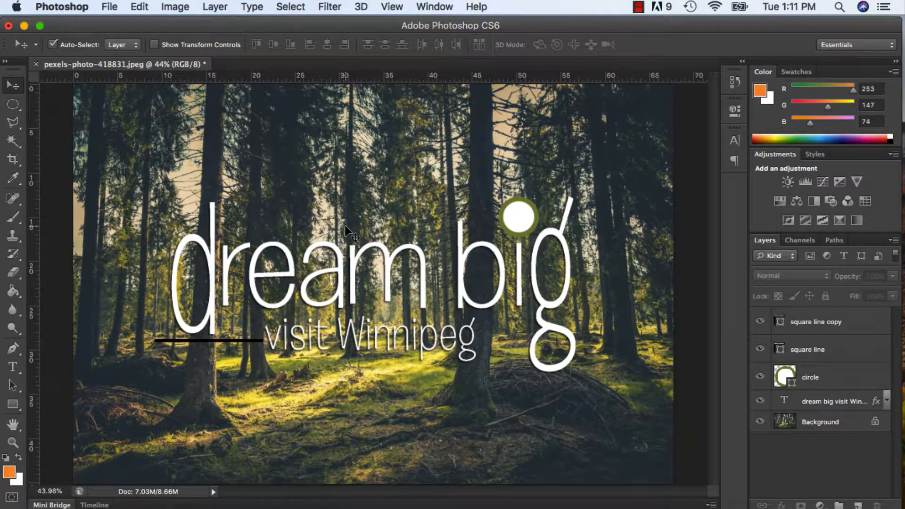
left_click_drag(257, 340, 573, 335)
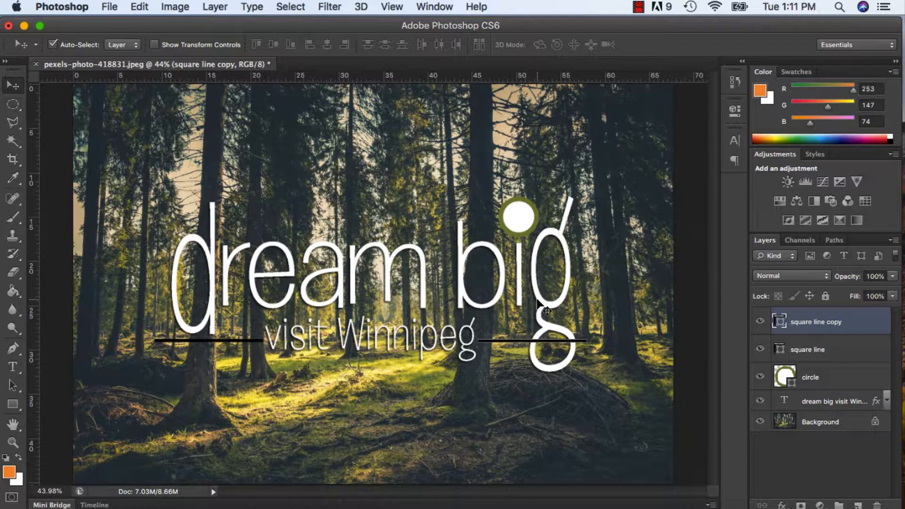
Step: Move the "dream big visit Winnipeg" text layer to the top of the layer stack
left_click(835, 355)
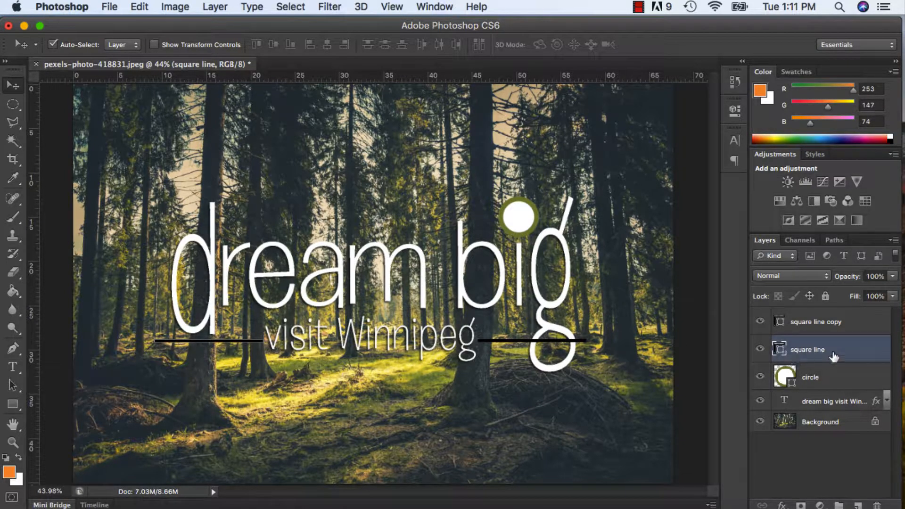
left_click(827, 403)
left_click_drag(827, 404, 827, 313)
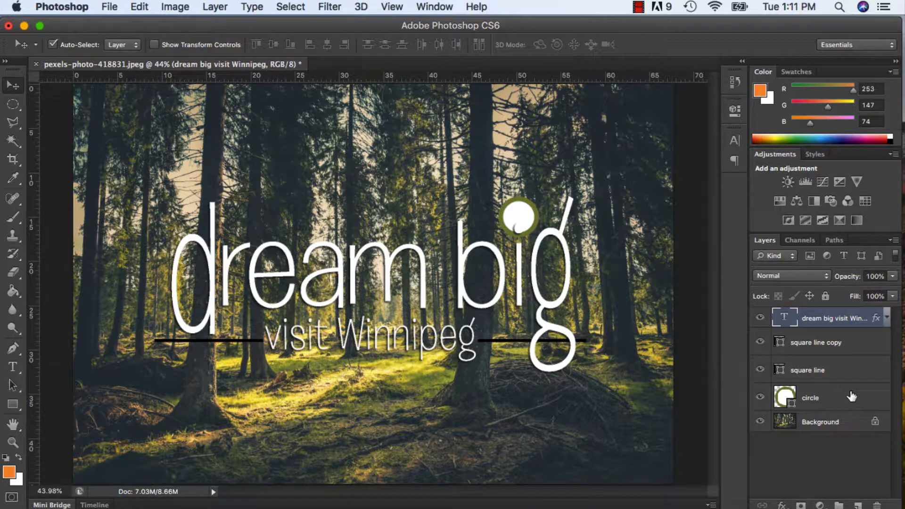
Step: Edit the text layer's drop shadow to Normal blend mode, 100% opacity, 12 px distance and 18 px size
left_click(887, 318)
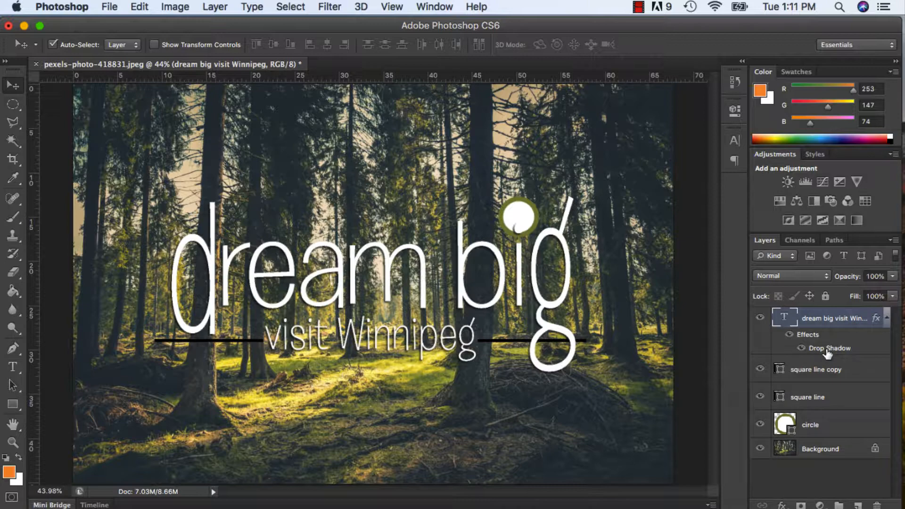
double_click(828, 348)
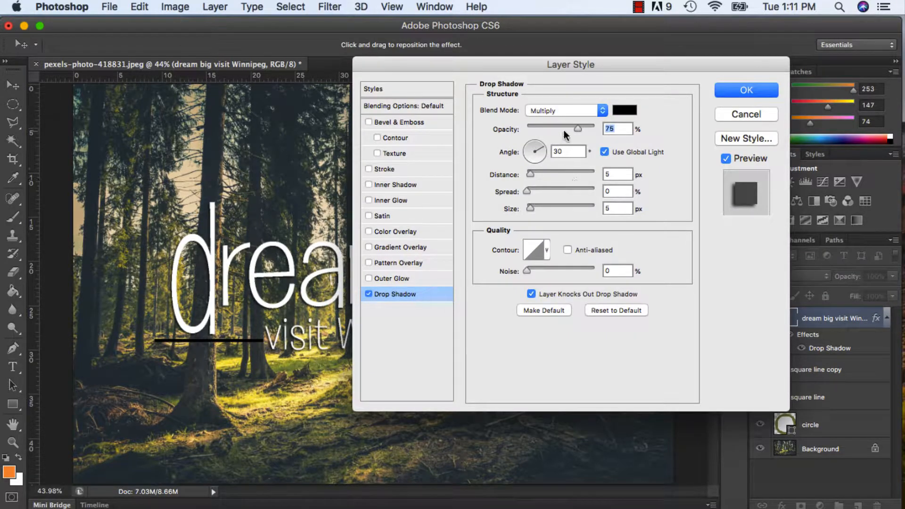
left_click(576, 113)
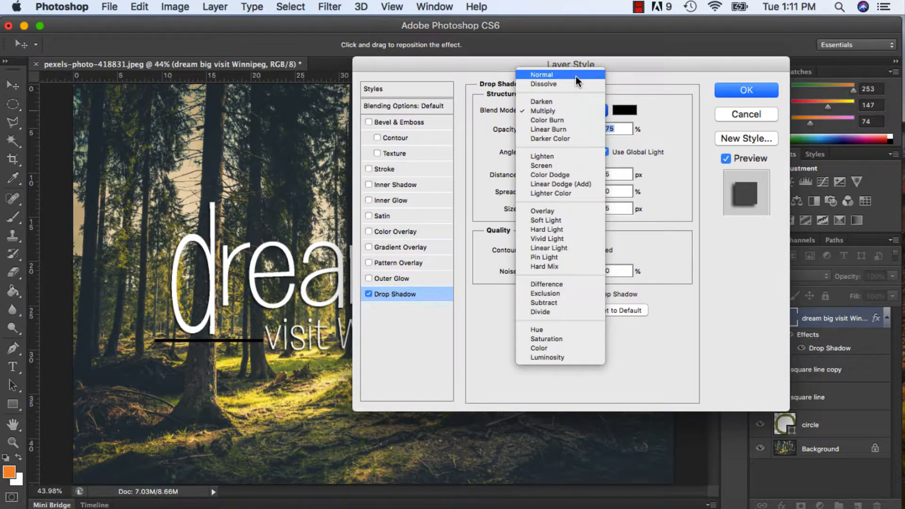
left_click(579, 72)
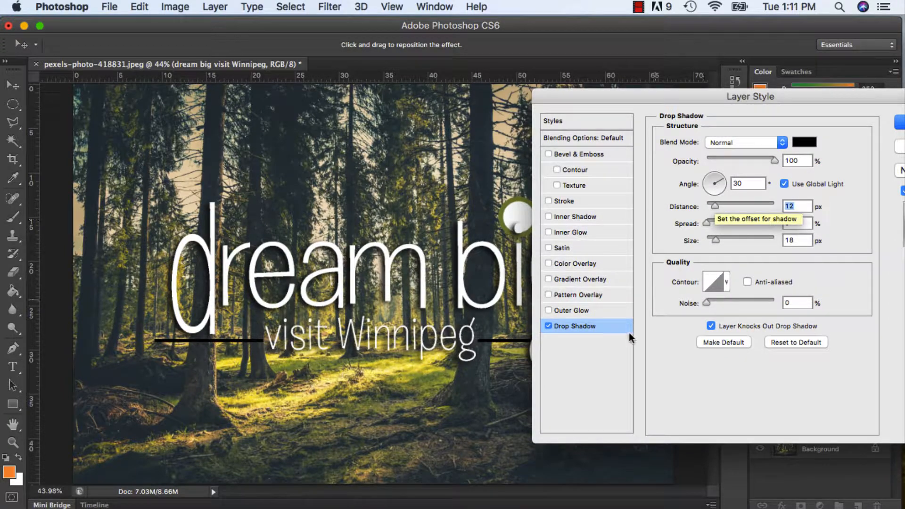
Step: Turn off the text's drop shadow and enable an outer glow with Normal blend mode instead
left_click(549, 325)
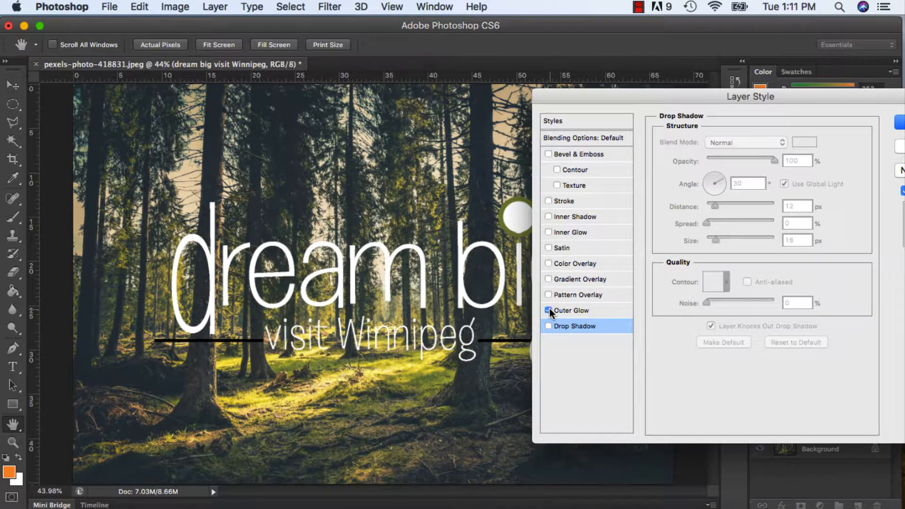
left_click(549, 309)
left_click(561, 309)
left_click(738, 143)
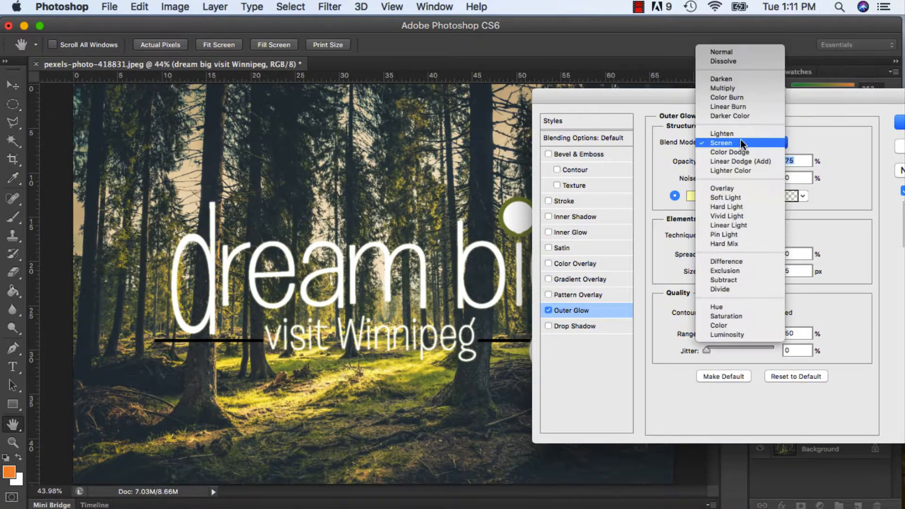
left_click(742, 52)
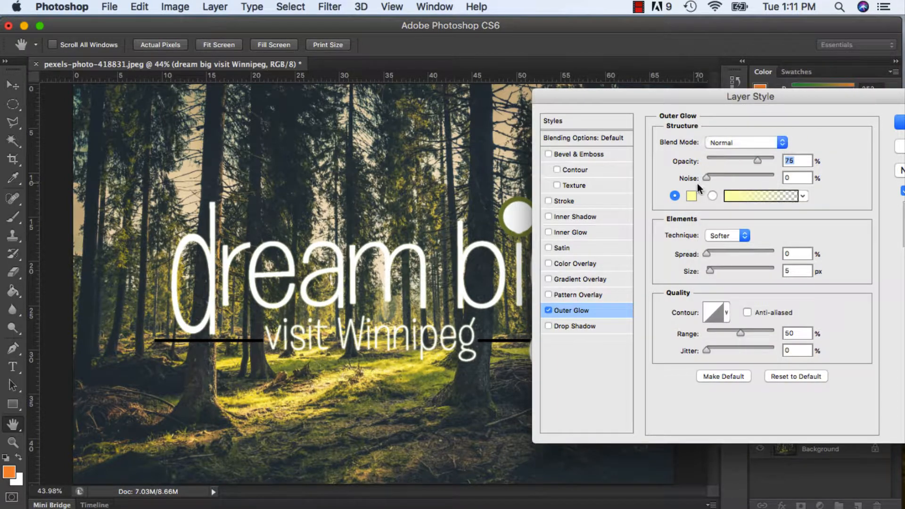
Step: Set the outer glow to dark blue-gray 25343b sampled from the trees, with 100% opacity, 11% spread and 18 px size
left_click(691, 195)
left_click_drag(494, 269, 429, 318)
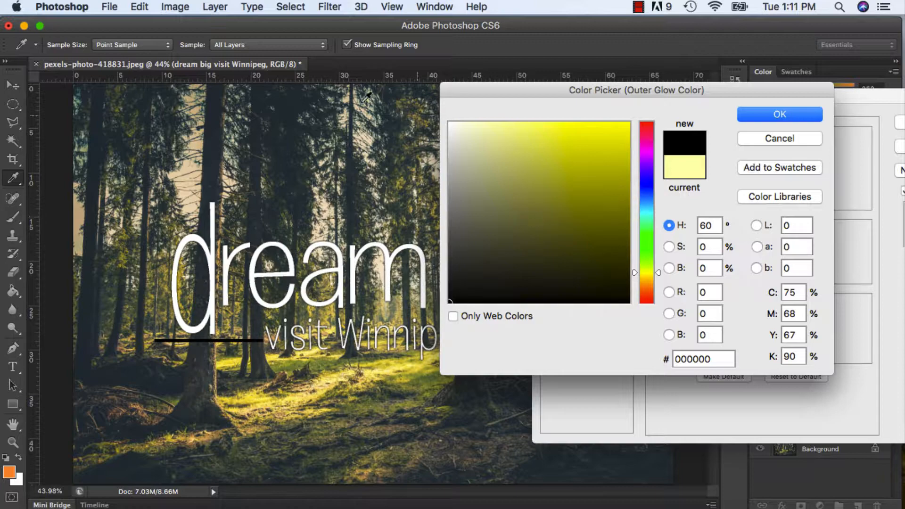
left_click(257, 97)
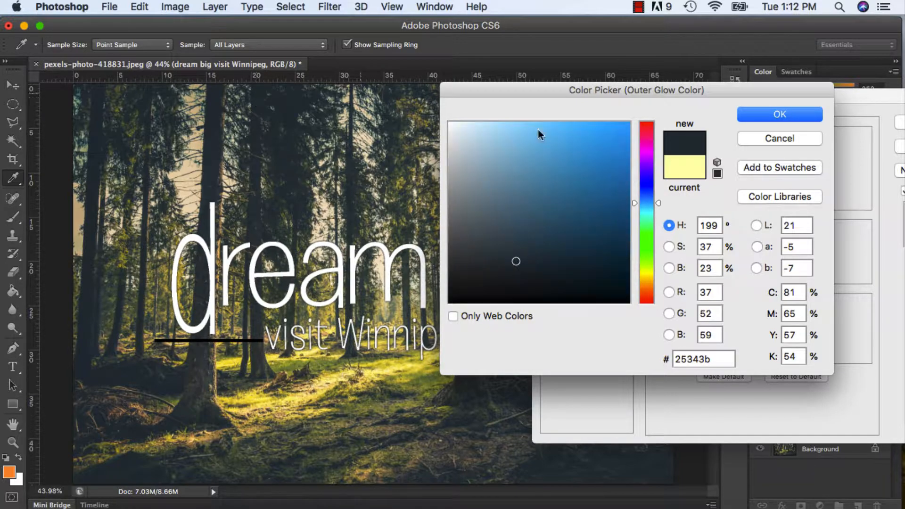
left_click(760, 113)
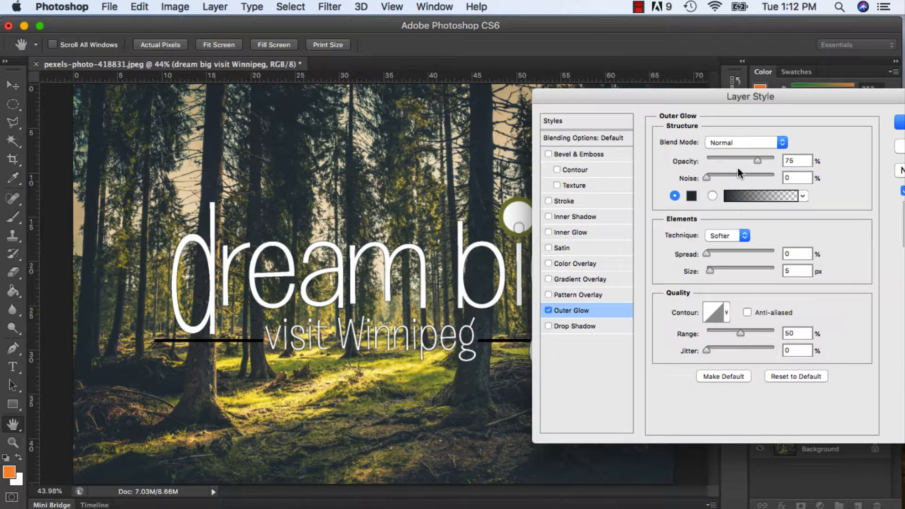
left_click_drag(756, 163, 796, 158)
left_click_drag(707, 255, 715, 276)
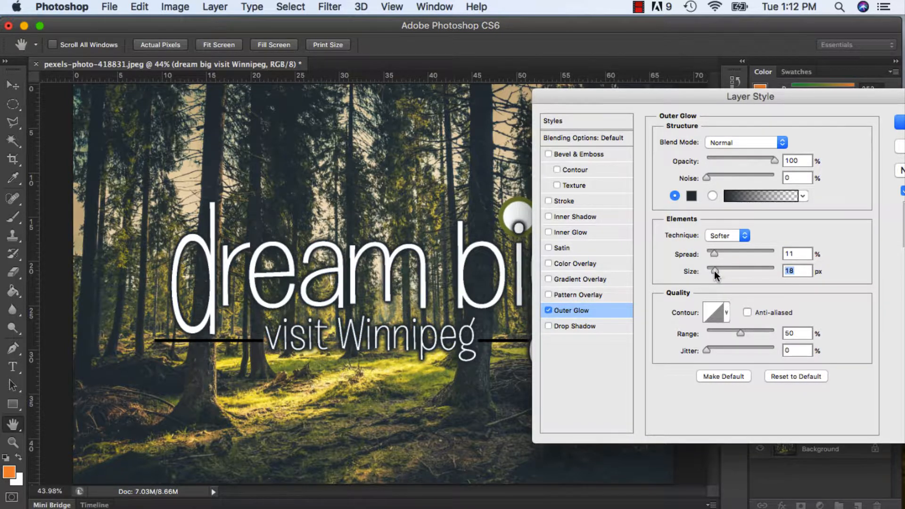
Step: Apply the outer glow to the text and move the circle layer to the top of the layer stack
left_click_drag(841, 98, 736, 92)
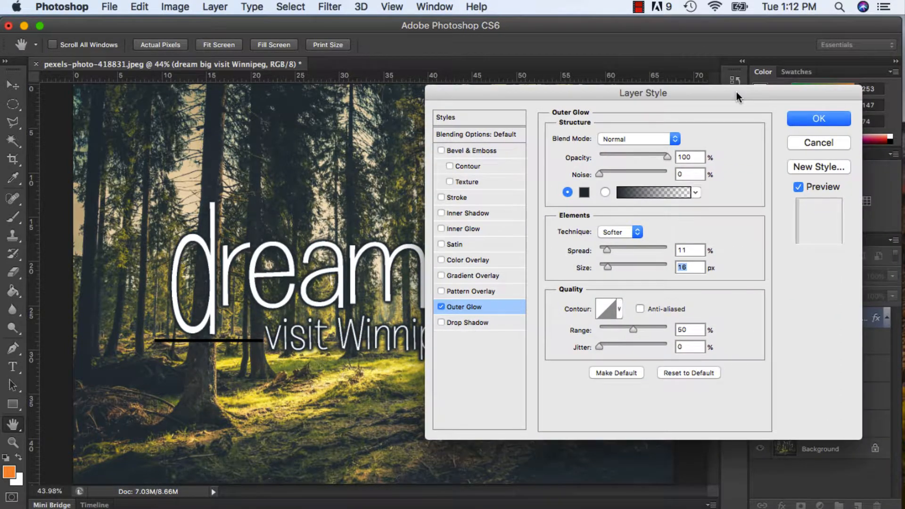
left_click(820, 118)
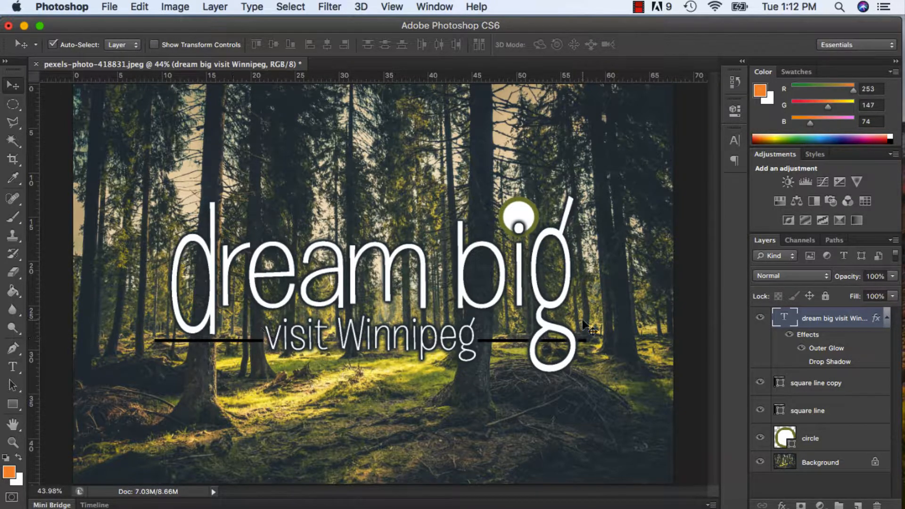
left_click_drag(819, 437, 843, 308)
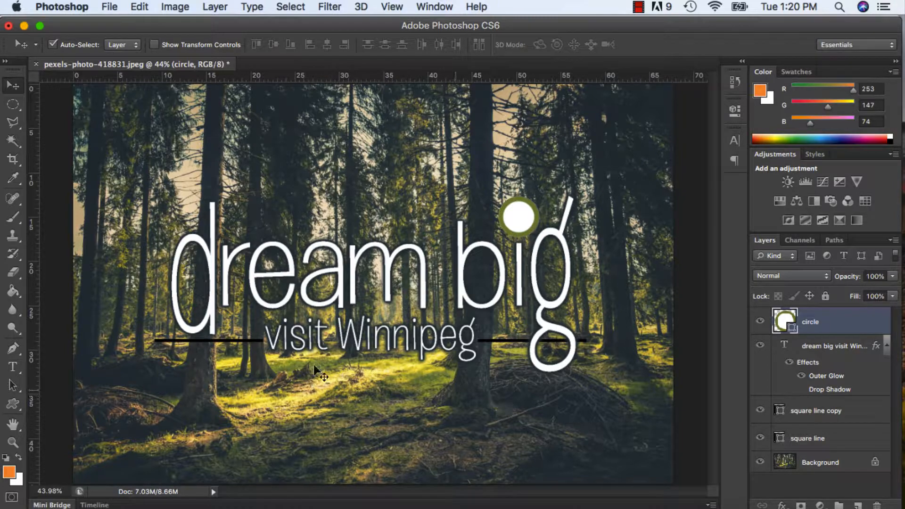
Step: With the Pen tool in Shape mode, set the circle's fill to white and its stroke to the recently used dark blue-gray
left_click(14, 349)
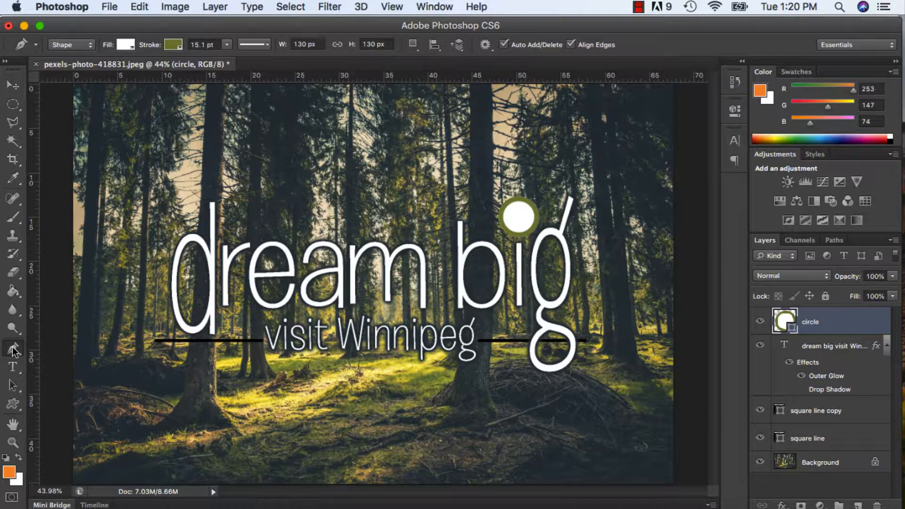
left_click(82, 47)
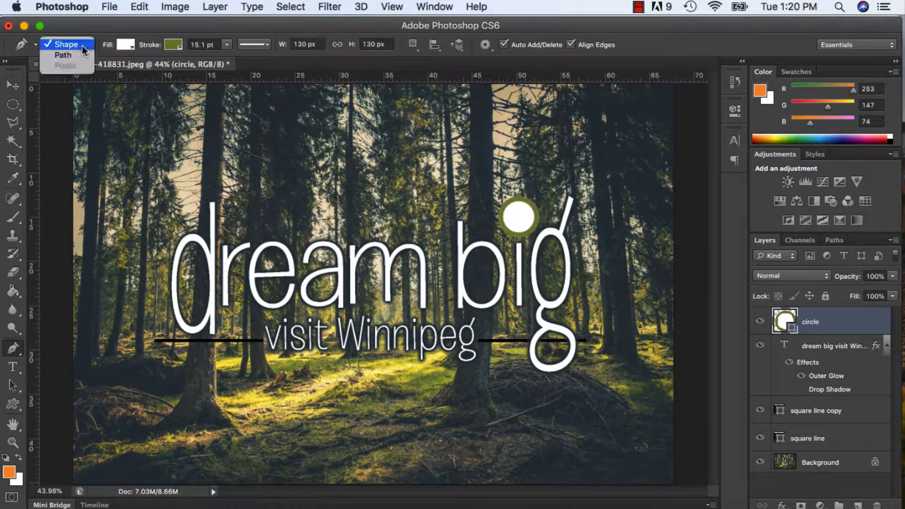
left_click(123, 44)
left_click(125, 44)
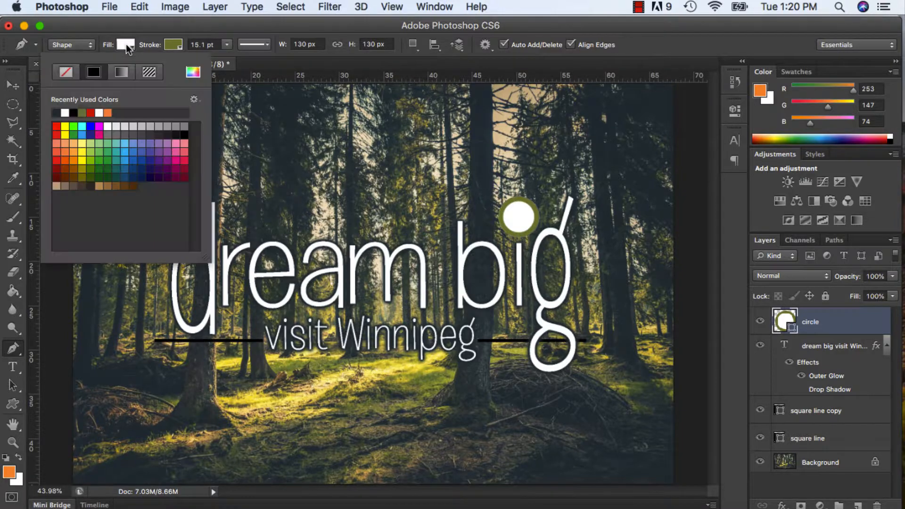
left_click(67, 114)
left_click(172, 46)
left_click(172, 46)
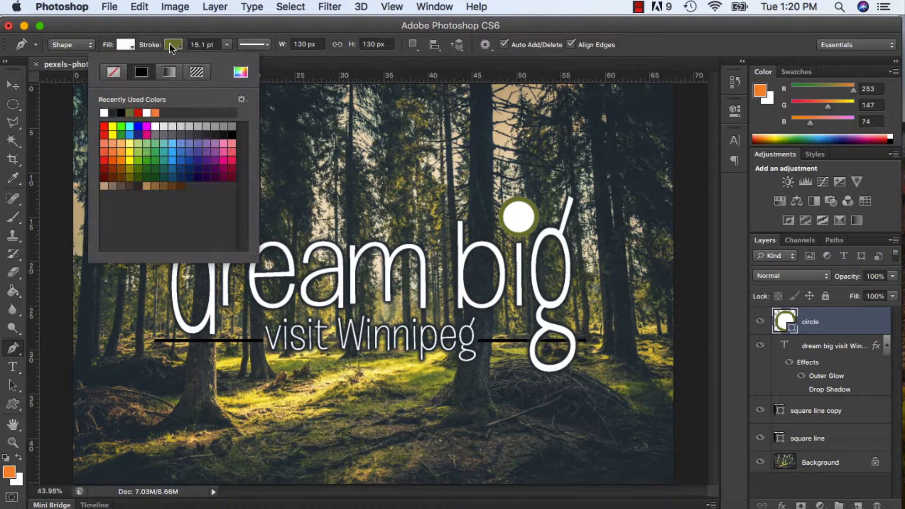
left_click(115, 113)
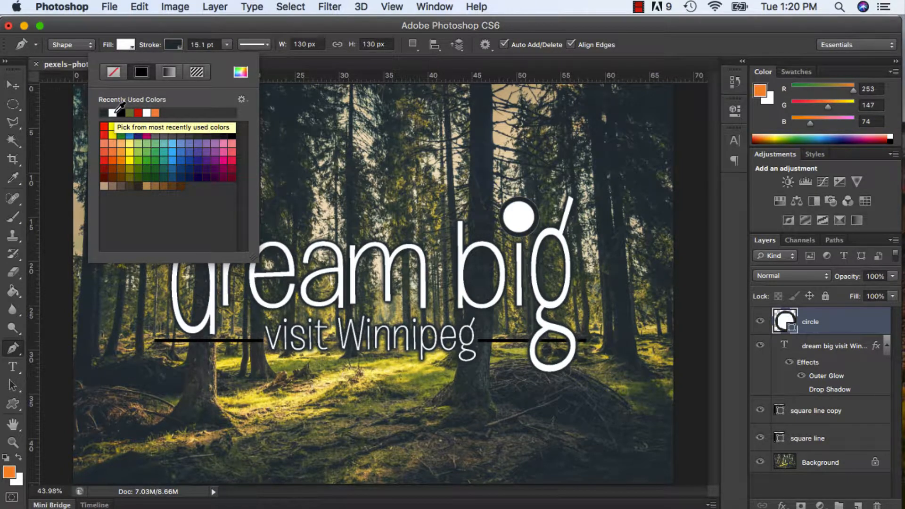
left_click(400, 28)
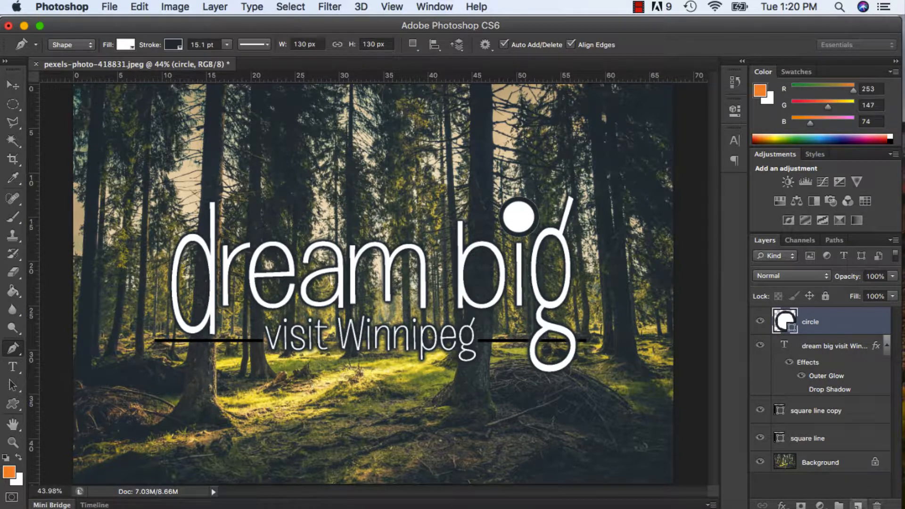
Step: On a new layer, draw a closed right-pointing white triangle of about 50 by 86 px above the word "dream" with the Pen tool
left_click(857, 505)
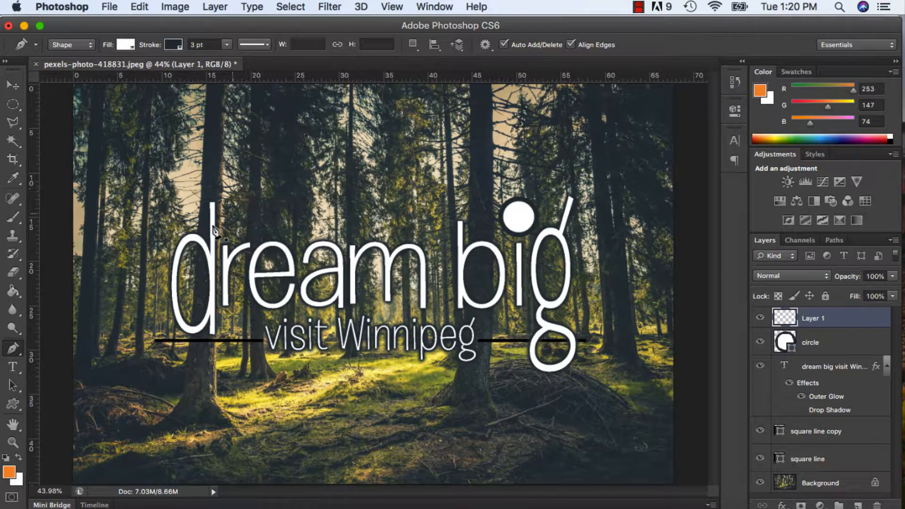
left_click(241, 173)
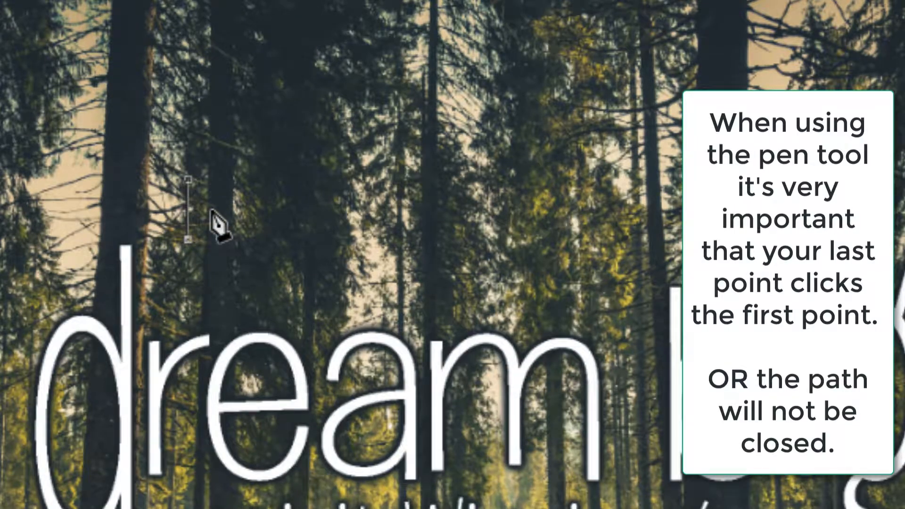
left_click(223, 210)
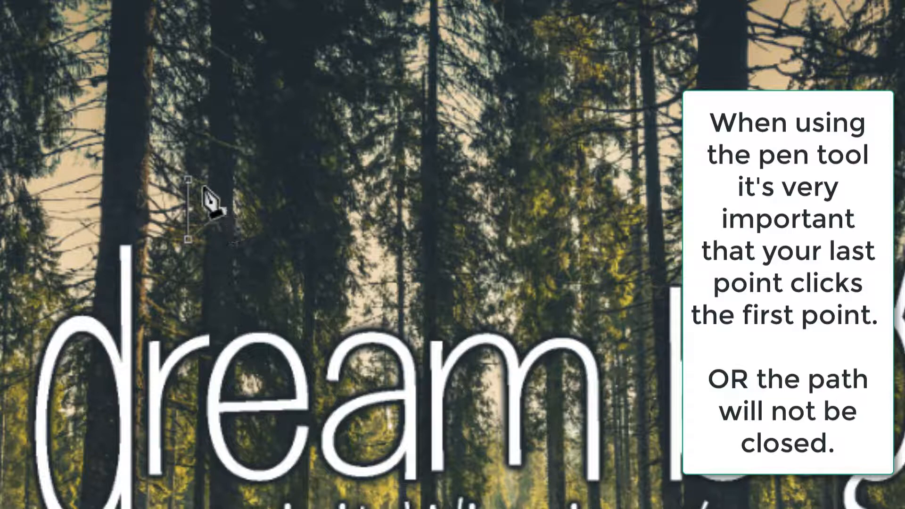
left_click(188, 179)
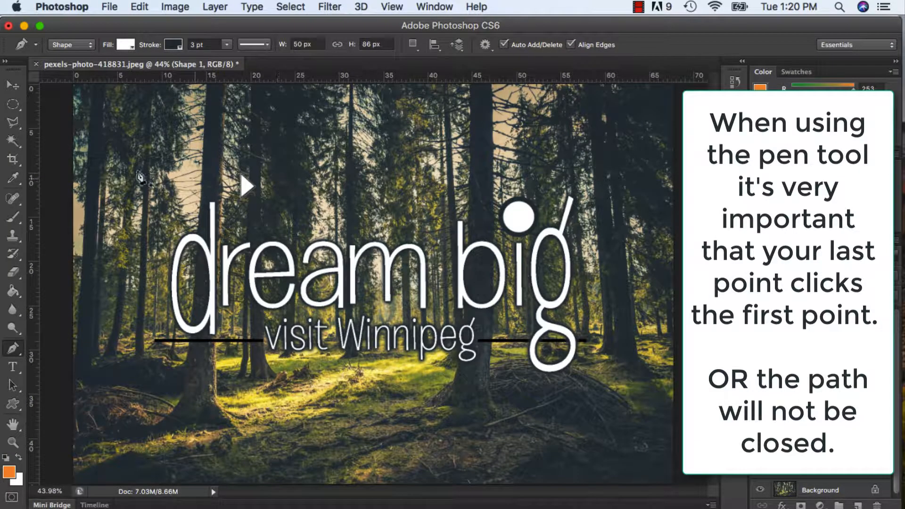
Step: Move the triangle just to the right of the word "big" and rename its layer to arrow
left_click(14, 86)
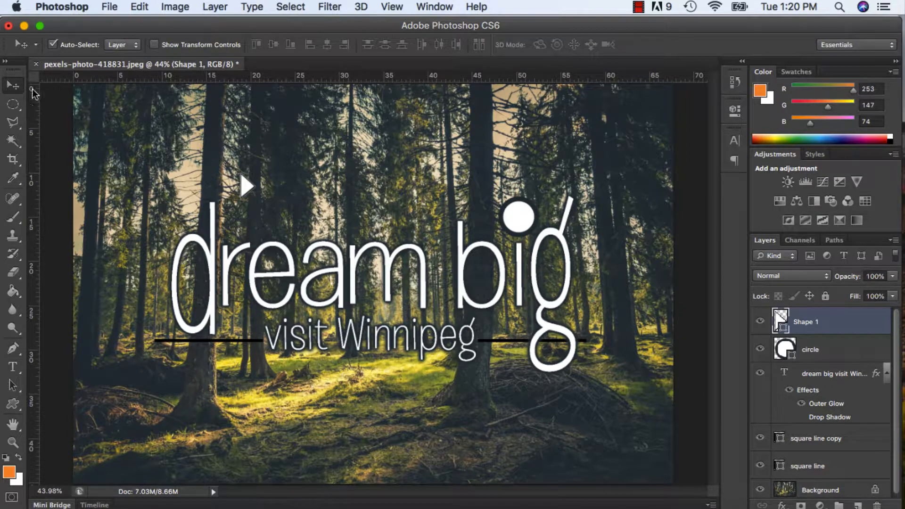
left_click_drag(243, 183, 590, 272)
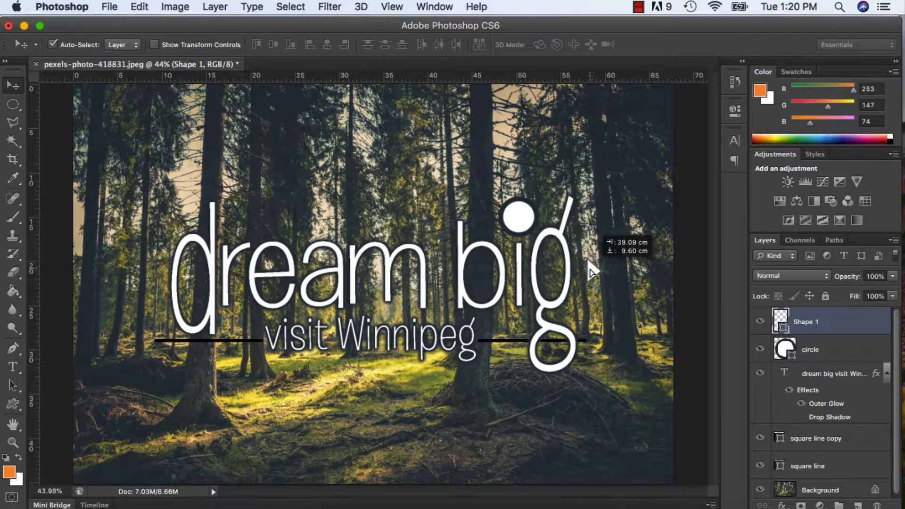
left_click_drag(621, 236, 621, 235)
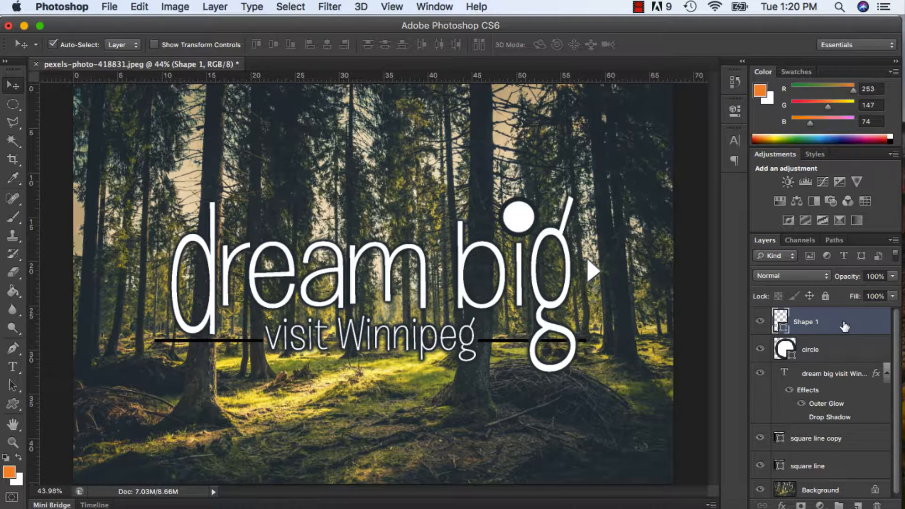
double_click(809, 322)
type("arrow")
key("Return")
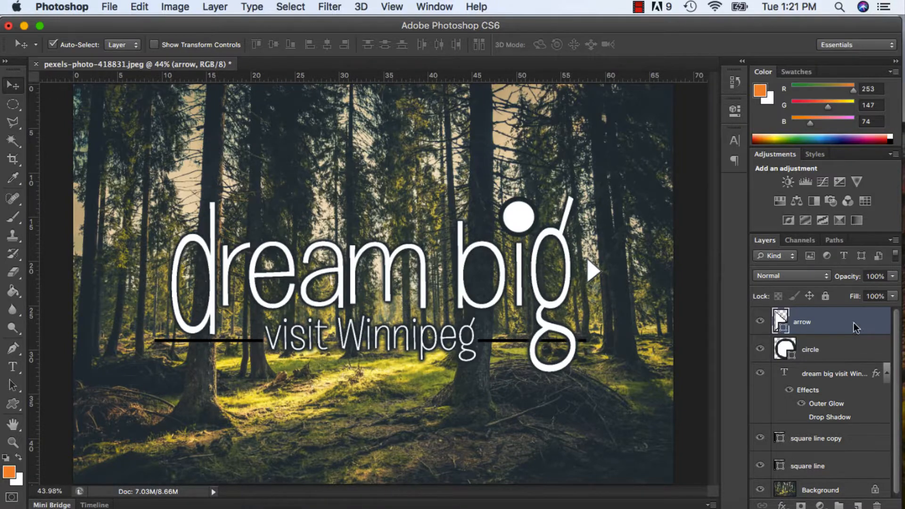
Step: Duplicate the arrow layer as arrow copy and place the duplicate just to the right of the first arrow
right_click(853, 323)
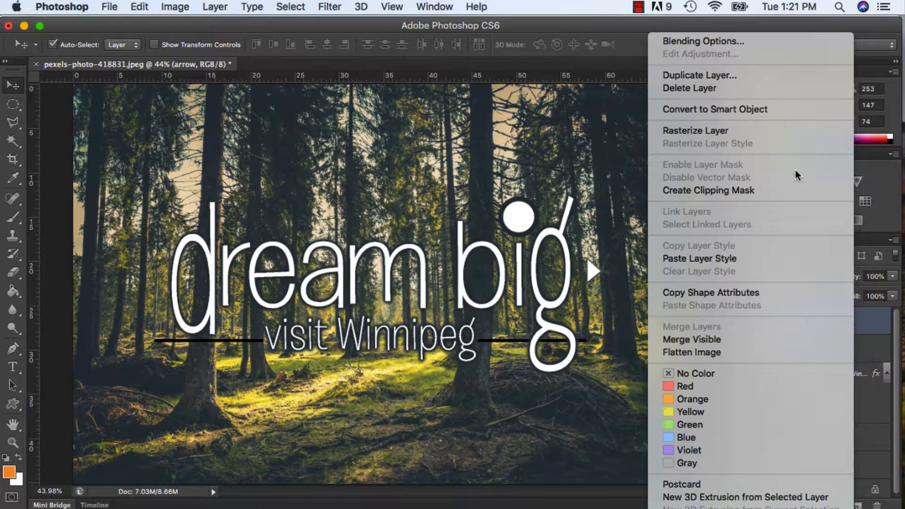
left_click(779, 76)
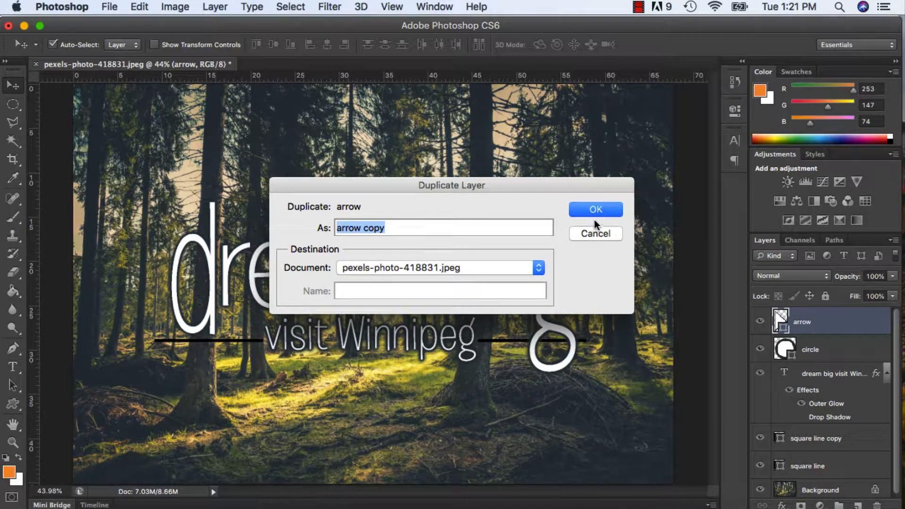
left_click(596, 211)
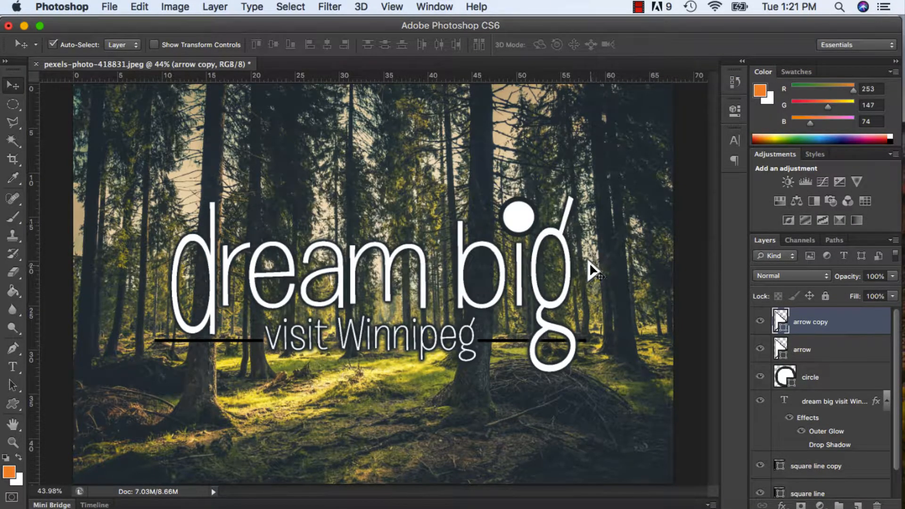
left_click_drag(589, 263, 612, 266)
Step: Duplicate the arrow copy layer to place a third arrow at the right end of the row, and shift the middle arrow to even the spacing
right_click(839, 325)
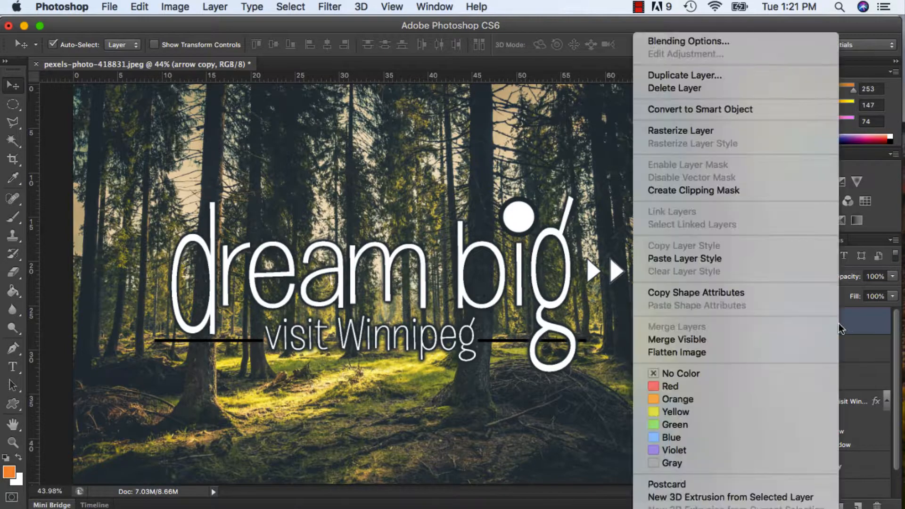
left_click(725, 80)
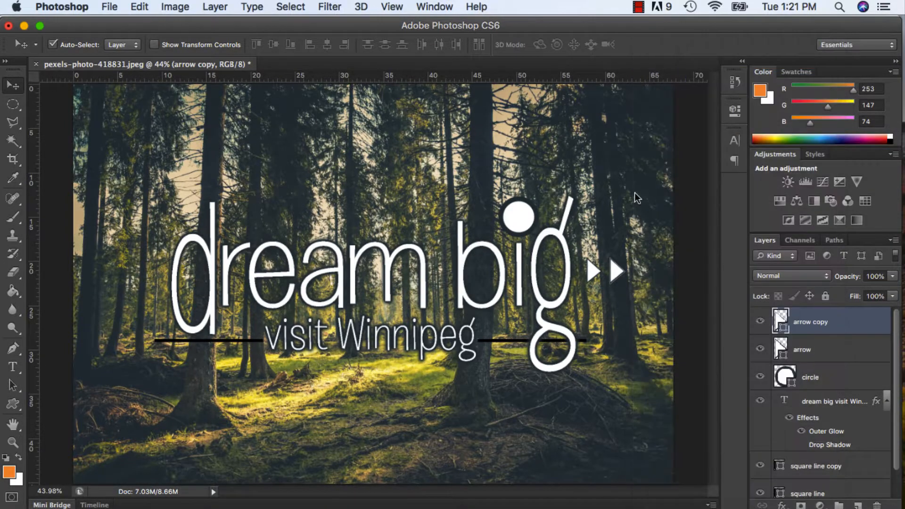
left_click(598, 209)
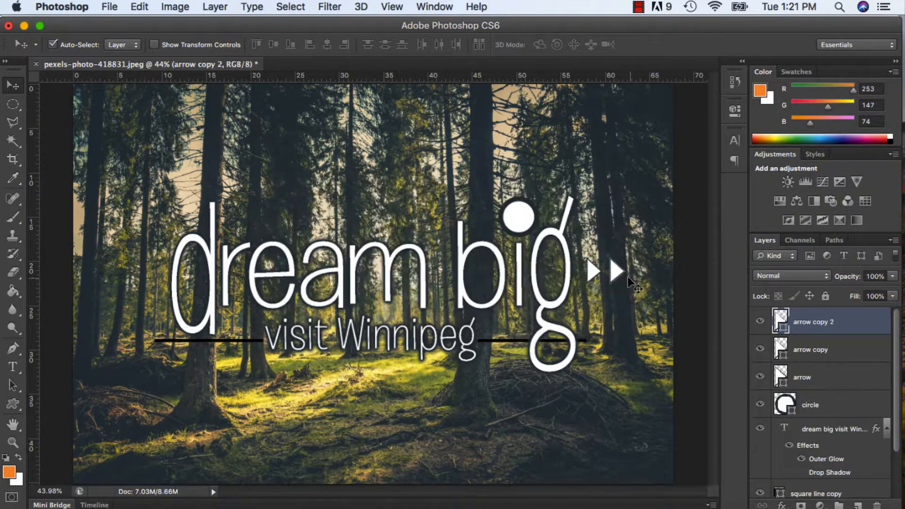
left_click(640, 272)
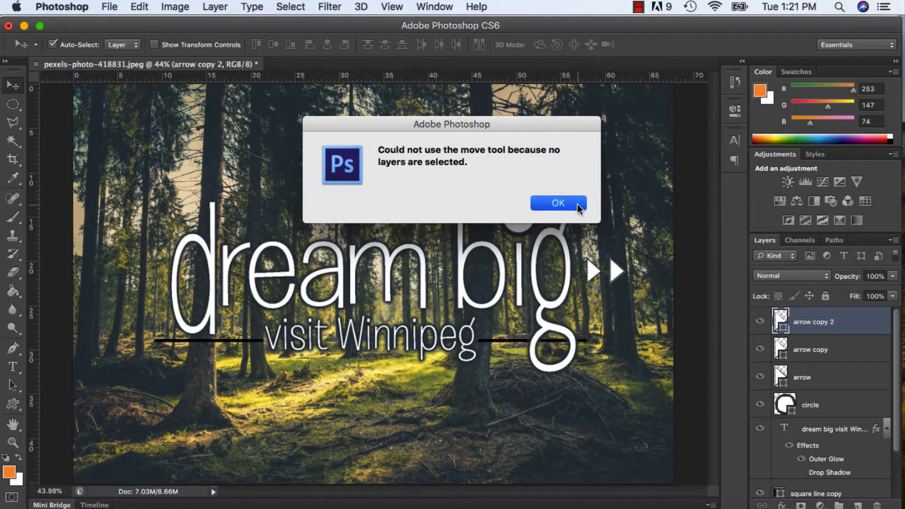
left_click(577, 204)
mouse_move(620, 275)
left_mouse_down()
mouse_move(648, 274)
mouse_move(619, 264)
left_mouse_up()
left_click(612, 271)
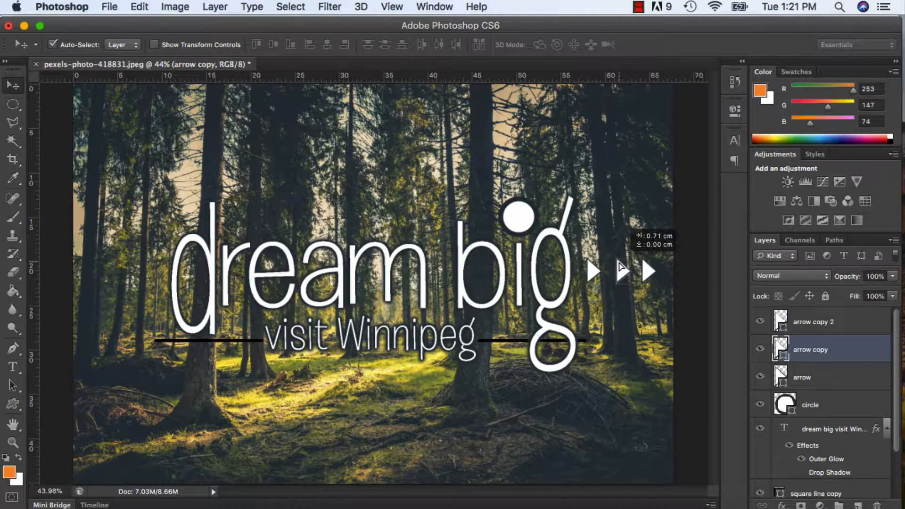
Step: Enlarge the first arrow beside "big" to about 134% and align it vertically with the other two arrows
left_click(818, 375)
key("super+t")
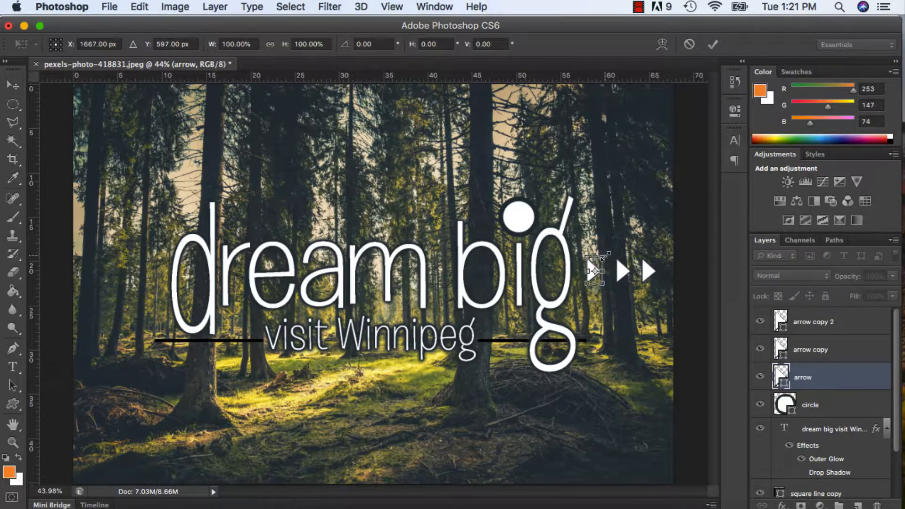
left_click_drag(606, 255, 612, 246)
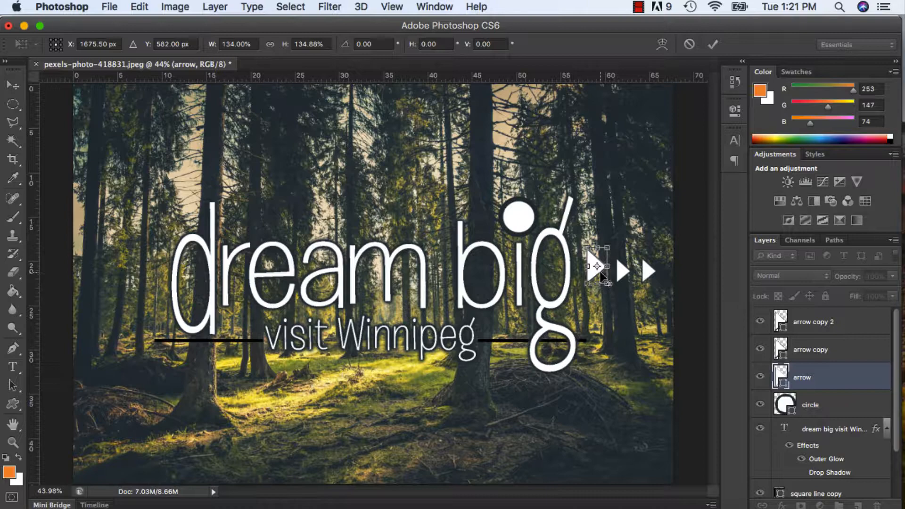
key("Return")
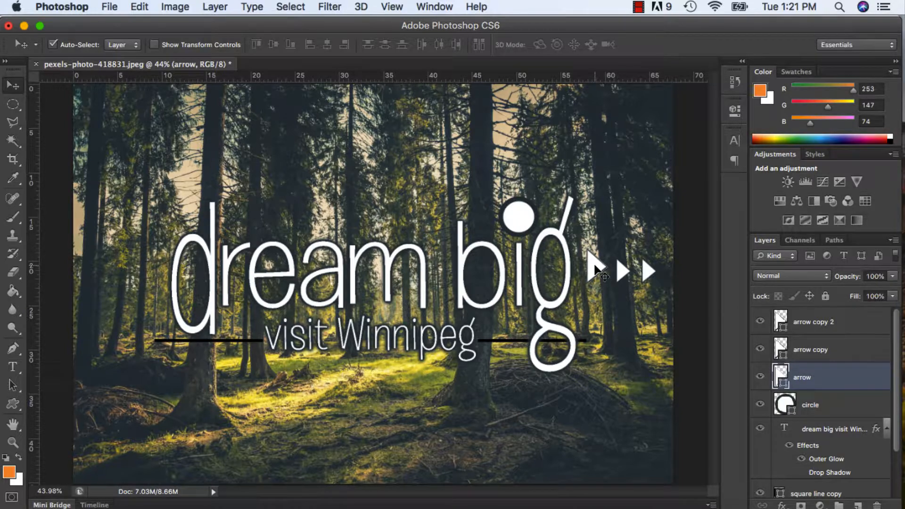
left_click_drag(595, 272, 599, 272)
Step: Scale down the middle arrow on the arrow copy layer so it is clearly smaller than the first arrow
left_click(807, 355)
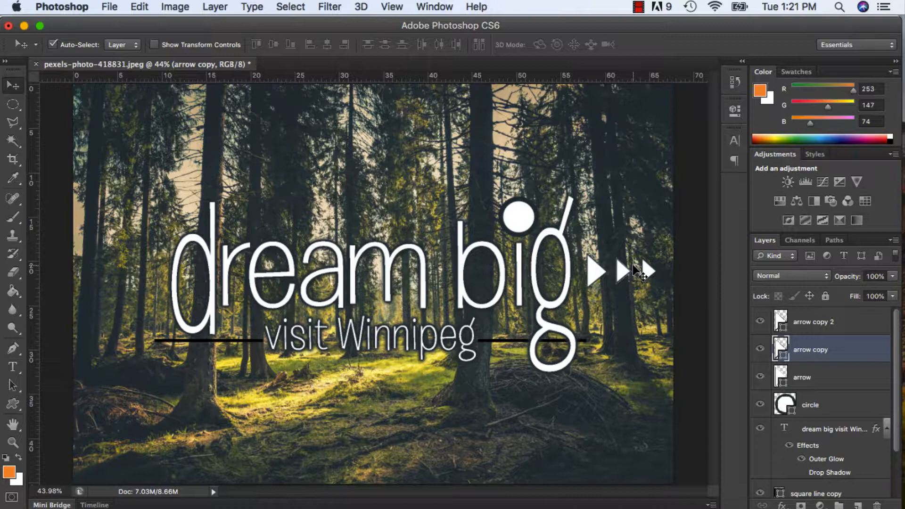
left_click(12, 442)
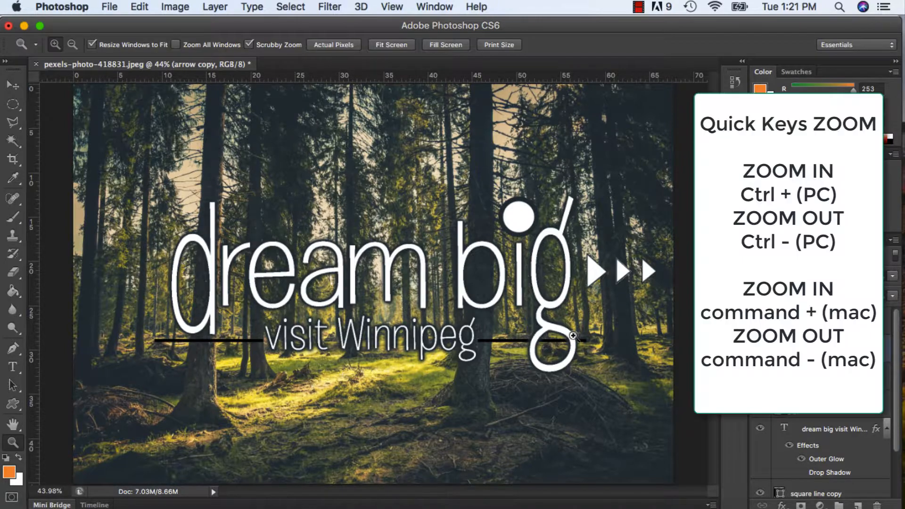
left_click_drag(631, 280, 632, 280)
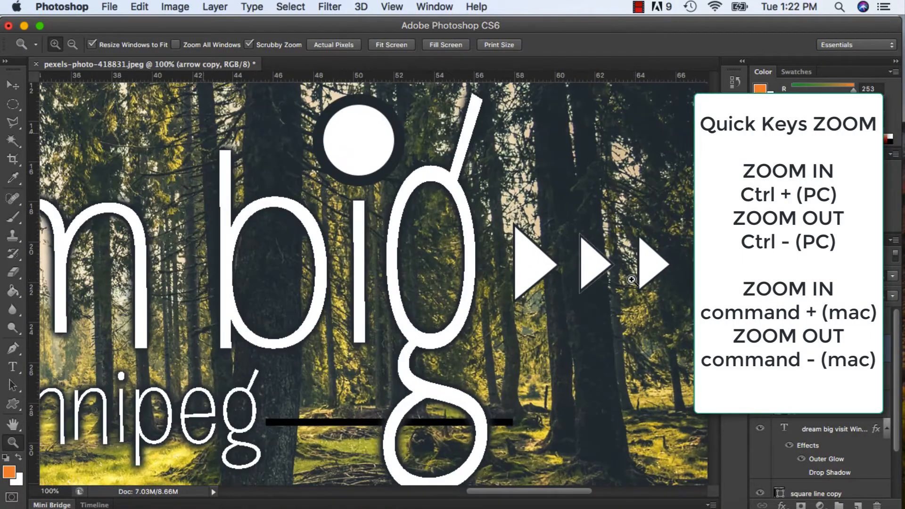
left_click(632, 280)
key("super+t")
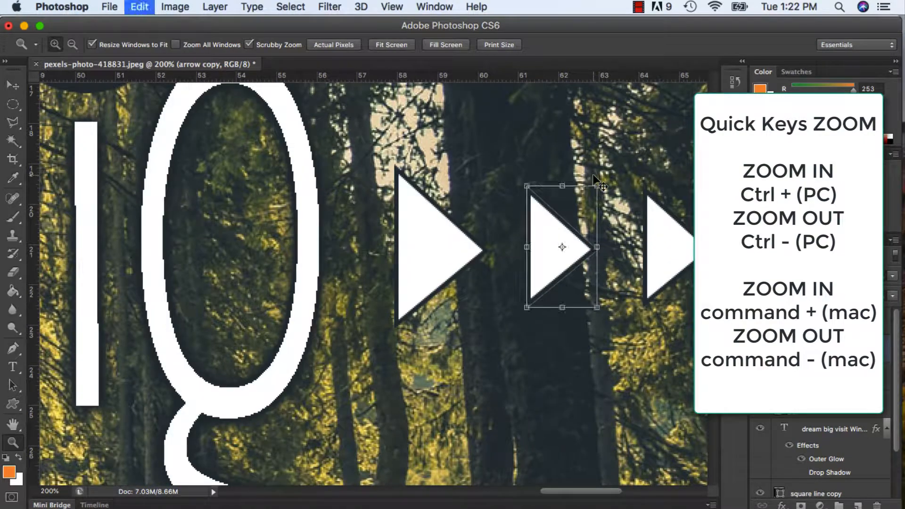
left_click_drag(592, 188, 536, 232)
key("Return")
key("z")
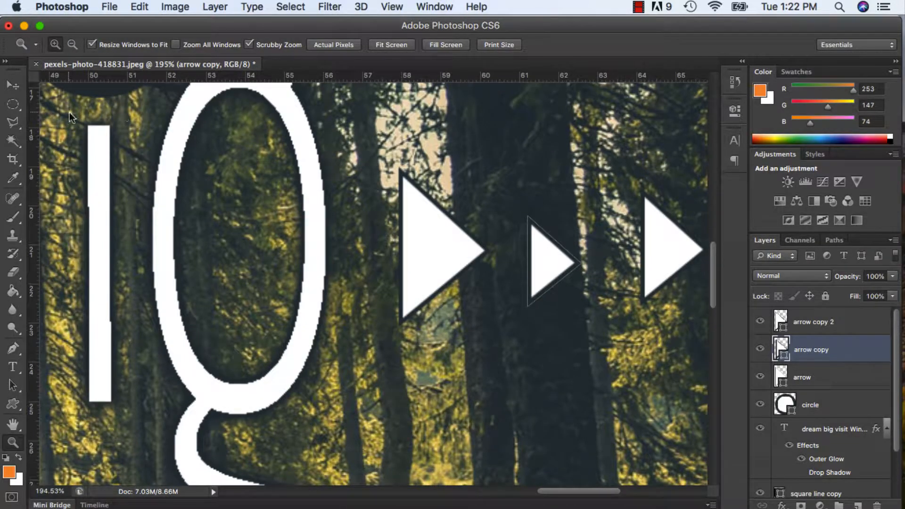
Step: Scale the third arrow on the arrow copy 2 layer down to about 58% and move it closer to the middle arrow
key("v")
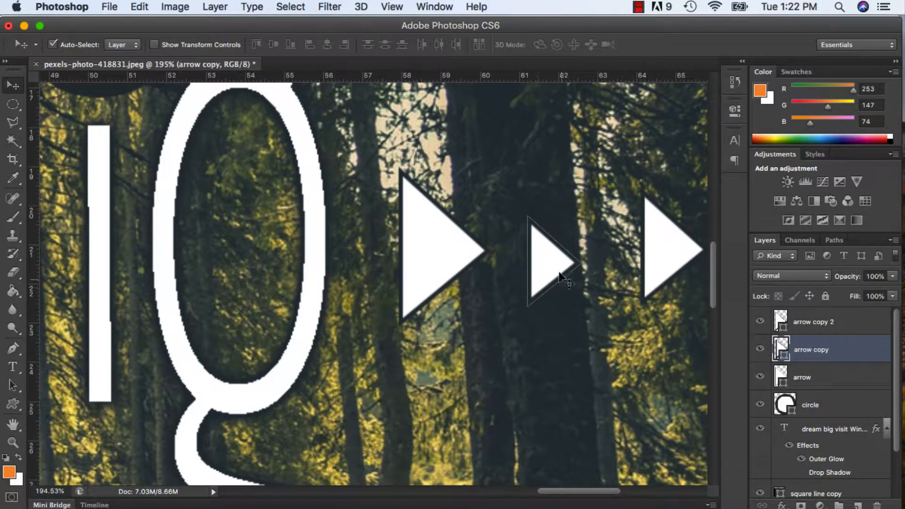
left_click(662, 251)
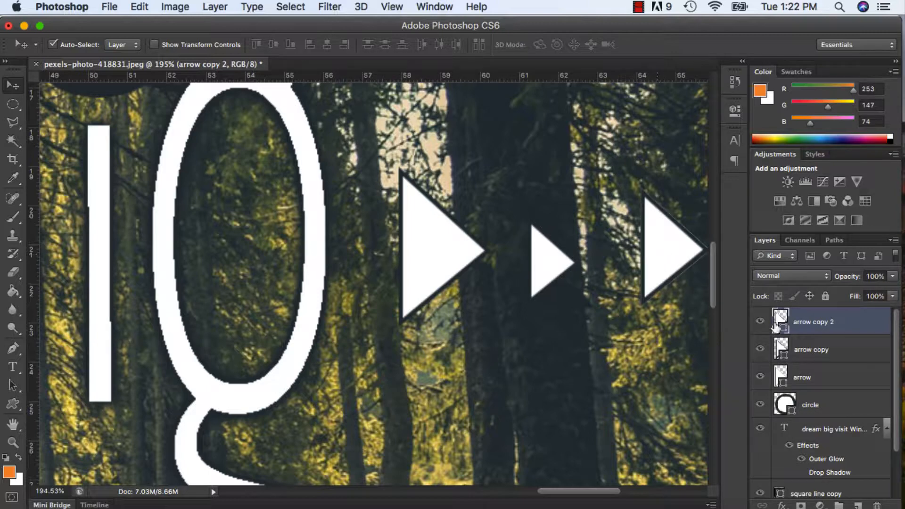
key("ctrl+t")
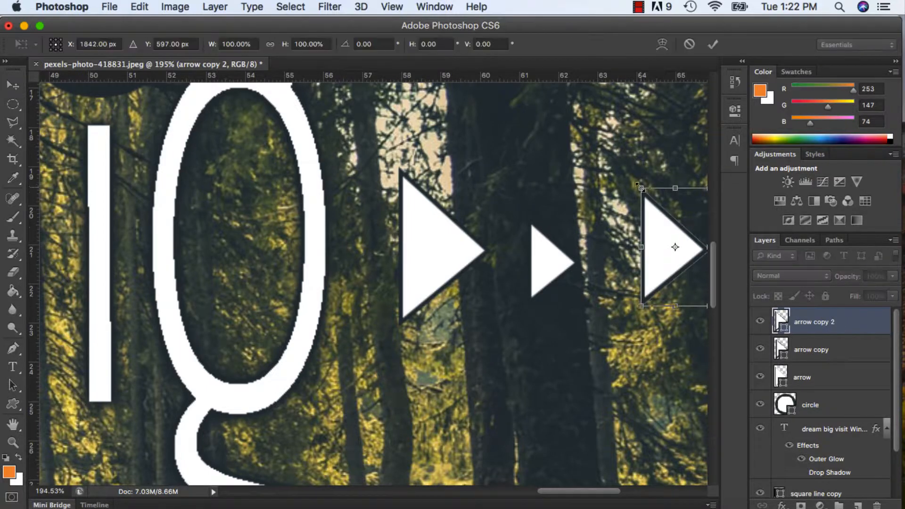
left_click_drag(637, 180, 674, 223)
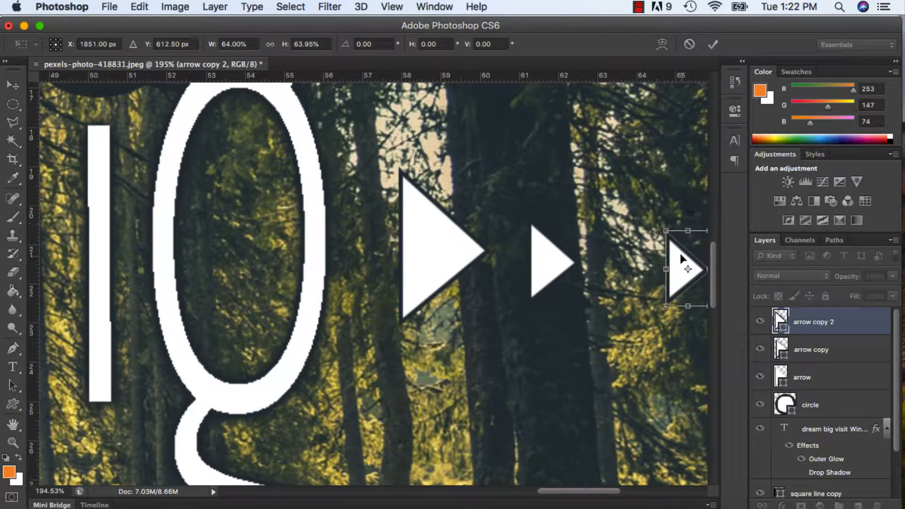
left_click_drag(665, 230, 616, 245)
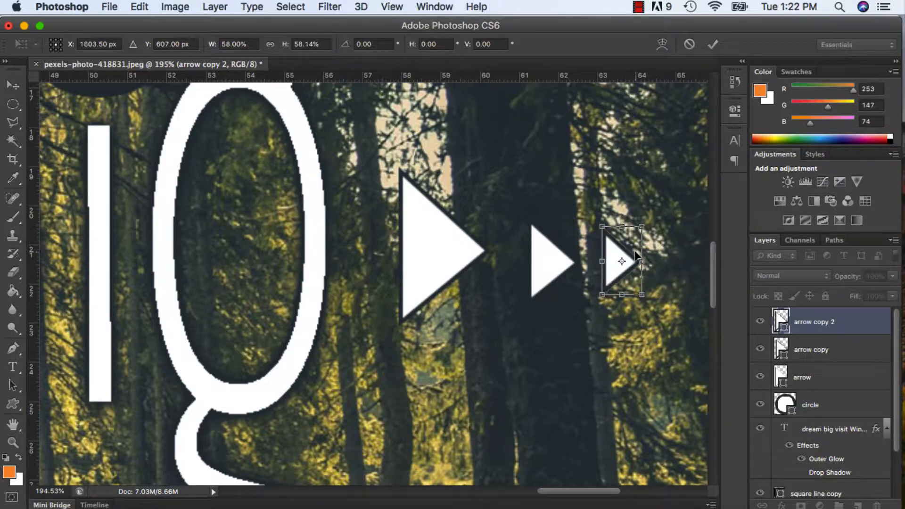
key("Return")
Step: Enlarge the middle arrow on the arrow copy layer slightly and shift it a little toward the first arrow to even the spacing
left_click(814, 349)
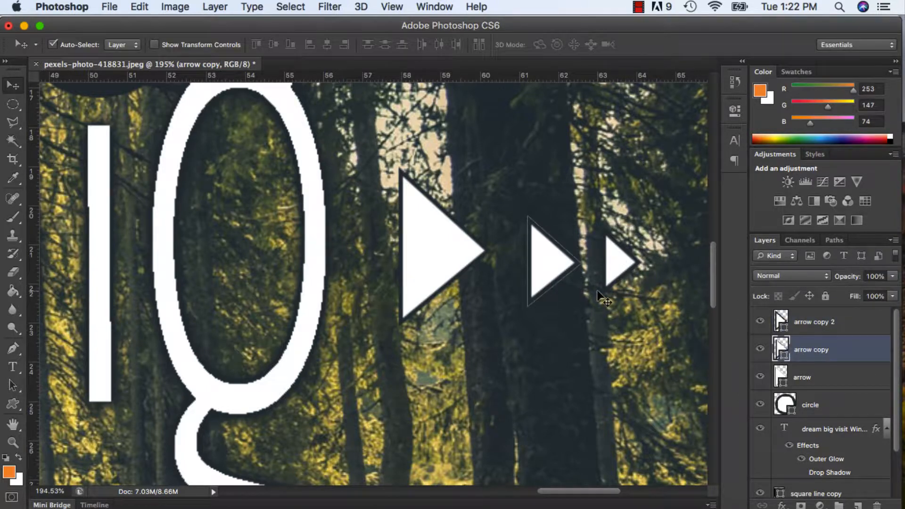
key("ctrl+t")
left_click_drag(522, 208, 518, 206)
key("Return")
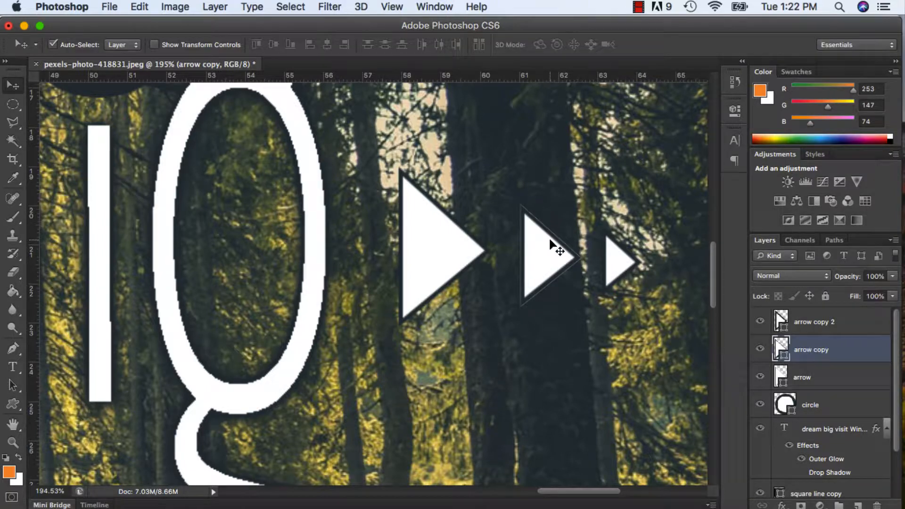
left_click_drag(550, 242, 545, 242)
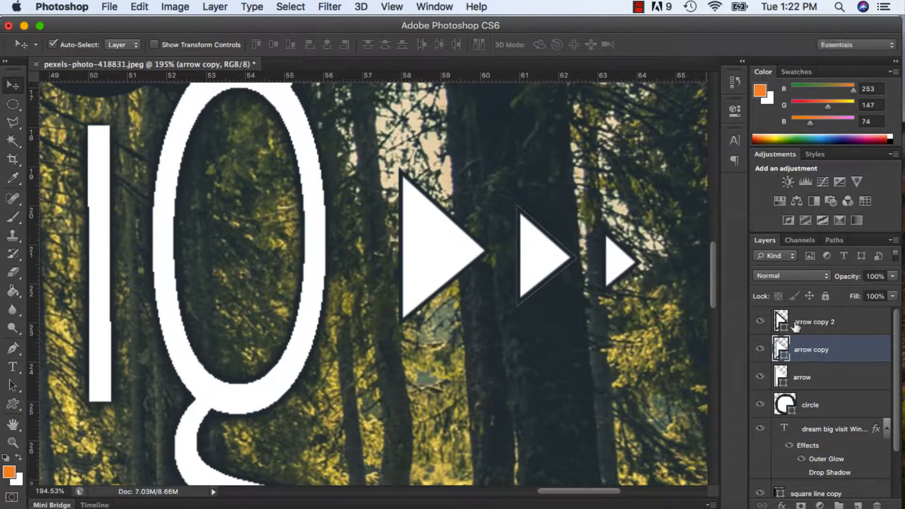
Step: Duplicate the large first arrow on the arrow layer and place the duplicate just left of the "d" in "dream"
left_click(832, 379)
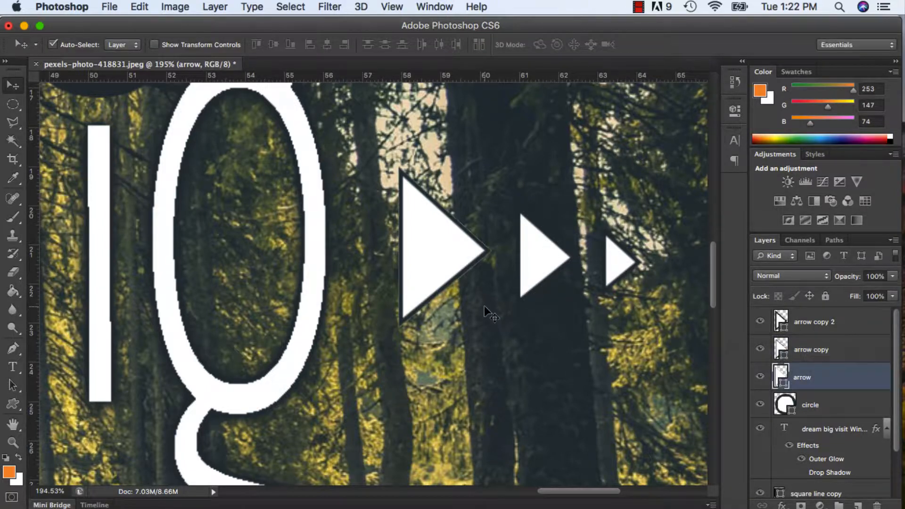
key("super+minus")
key("super+minus")
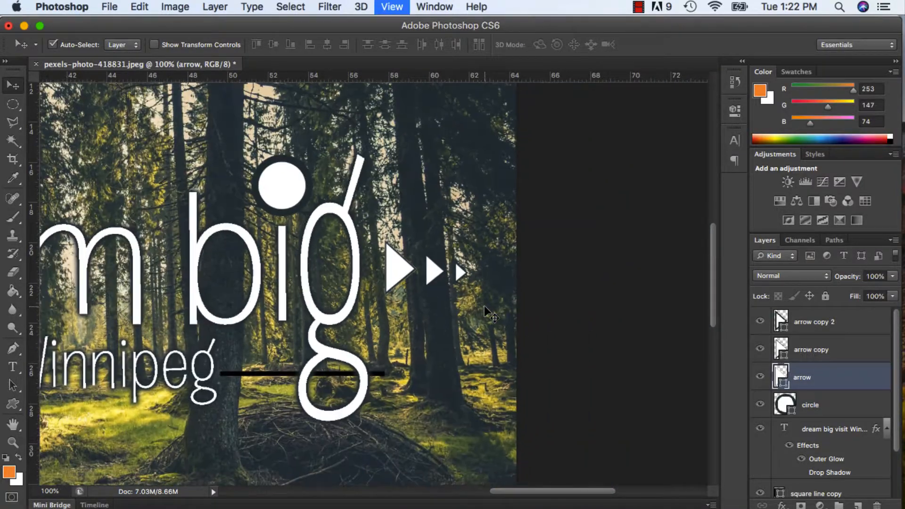
scroll(414, 297, "left", 10)
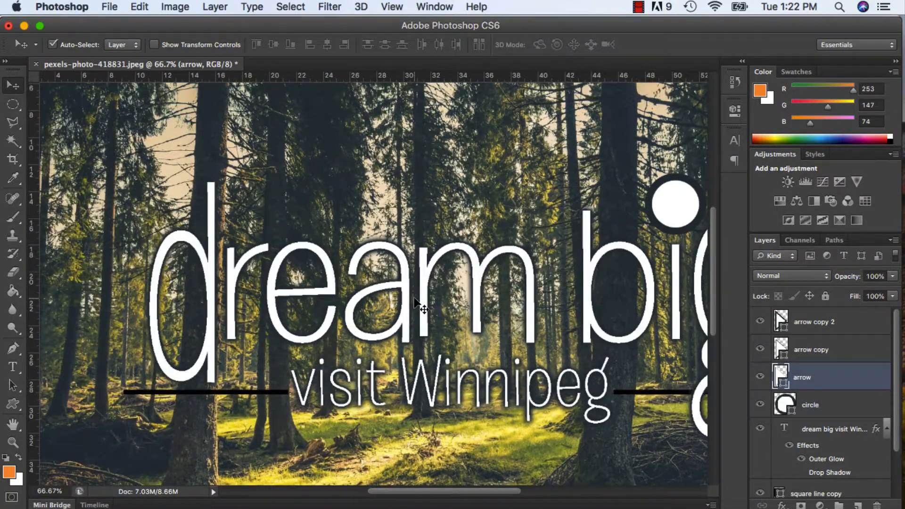
key("super+minus")
scroll(499, 329, "right", 5)
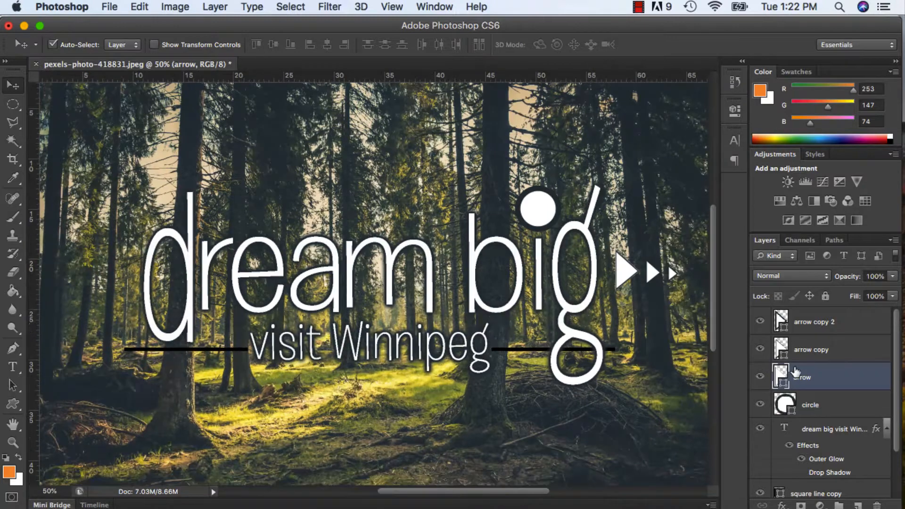
right_click(846, 382)
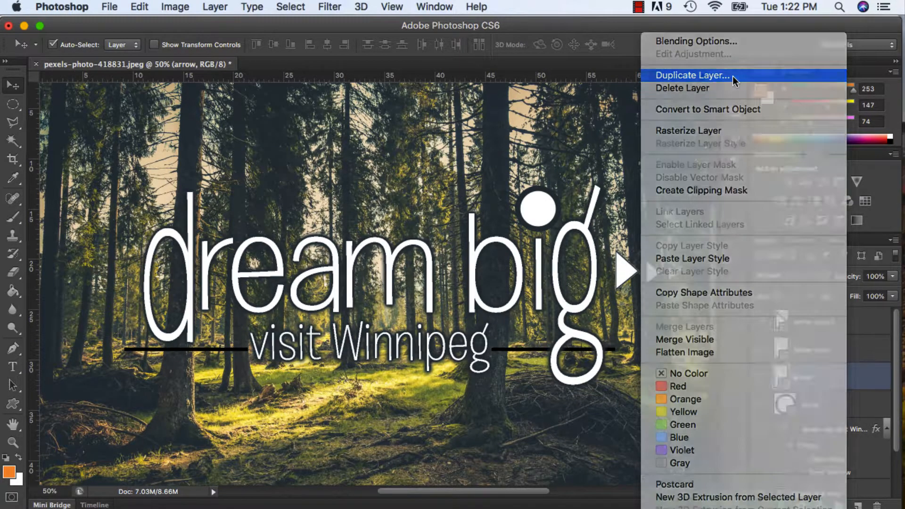
left_click(734, 80)
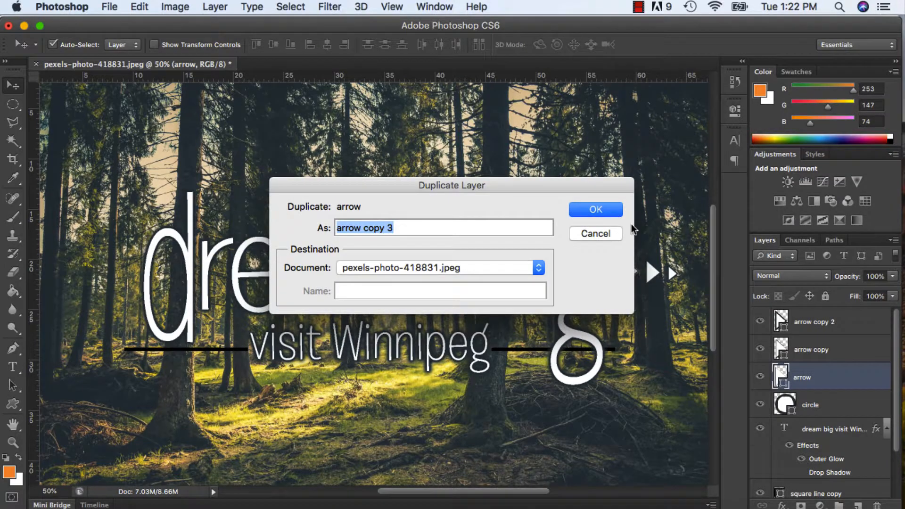
left_click(602, 211)
left_click_drag(634, 271, 356, 275)
left_click_drag(251, 285, 125, 296)
Step: Rotate the duplicated arrow beside "dream" to point left, away from the text, and widen its gap from the "d"
key("super+t")
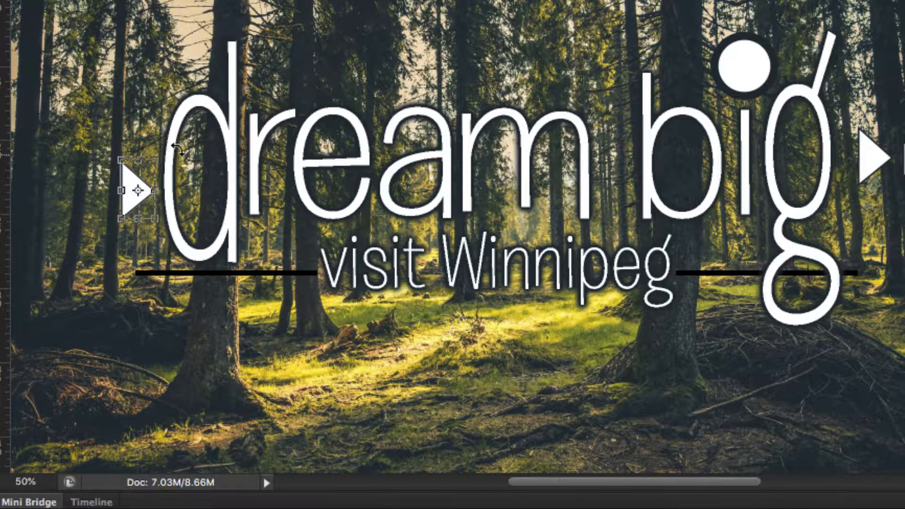
left_click_drag(177, 153, 113, 211)
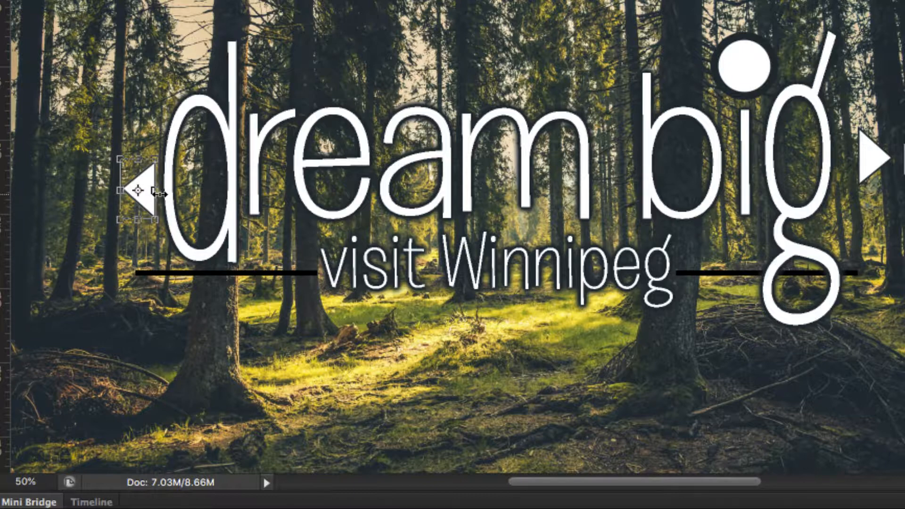
key("Return")
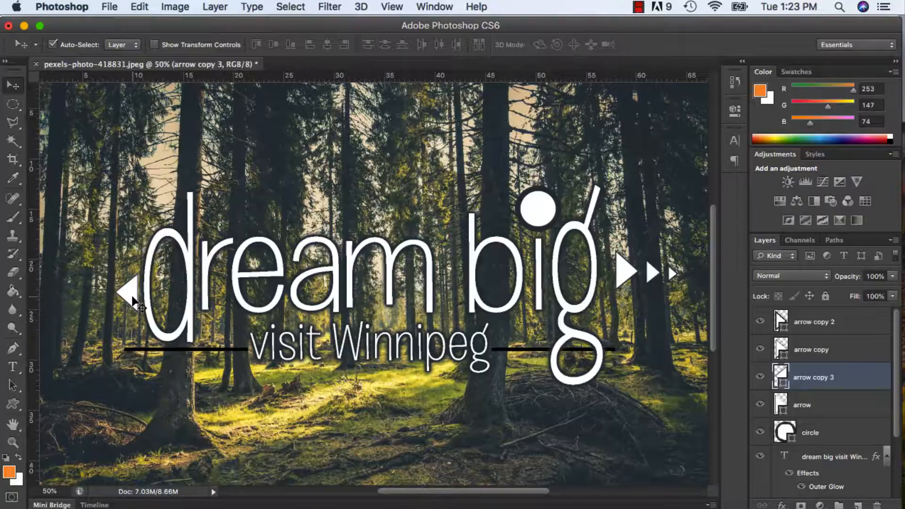
left_click_drag(147, 195, 133, 191)
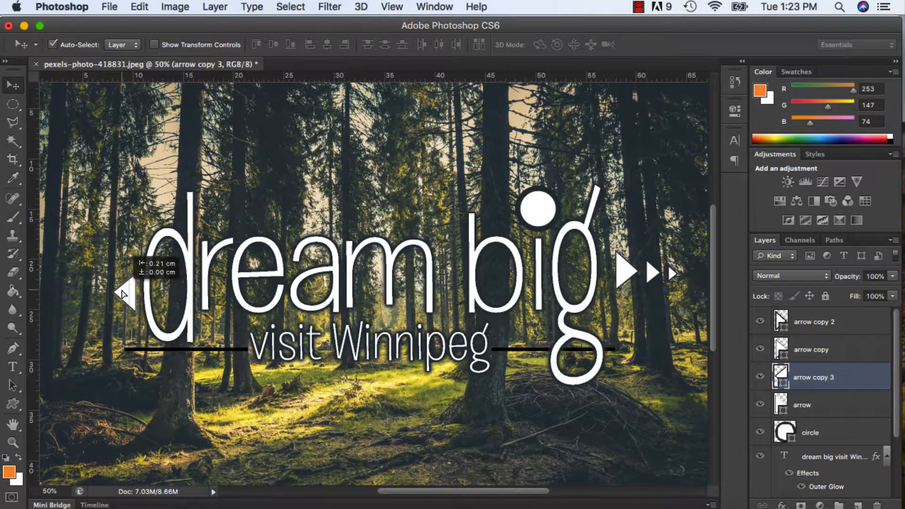
left_click_drag(122, 293, 109, 293)
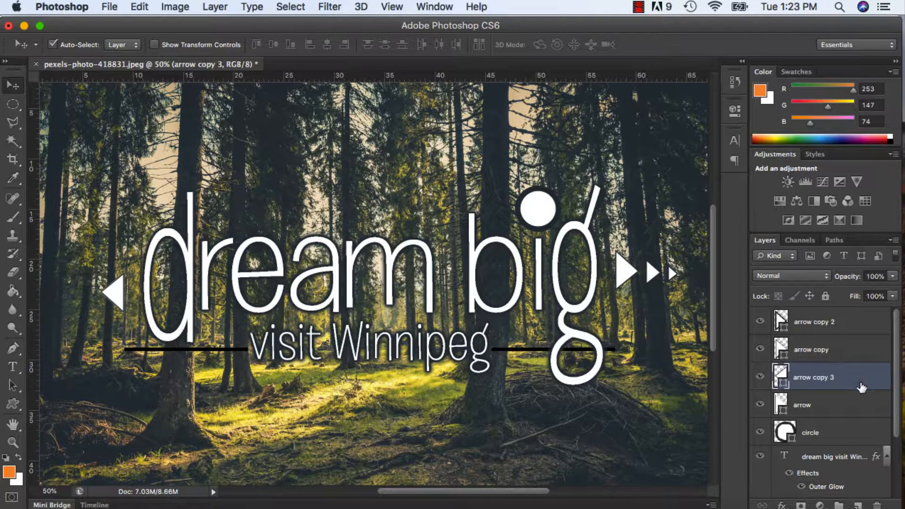
Step: Move the arrow copy 3 layer below the arrow layer in the stack, and duplicate arrow copy 3
left_click_drag(860, 386, 862, 416)
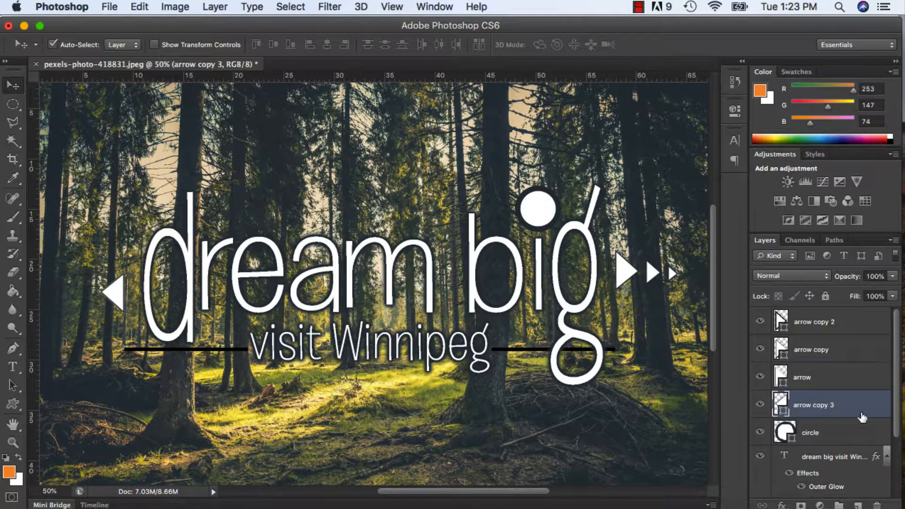
right_click(858, 401)
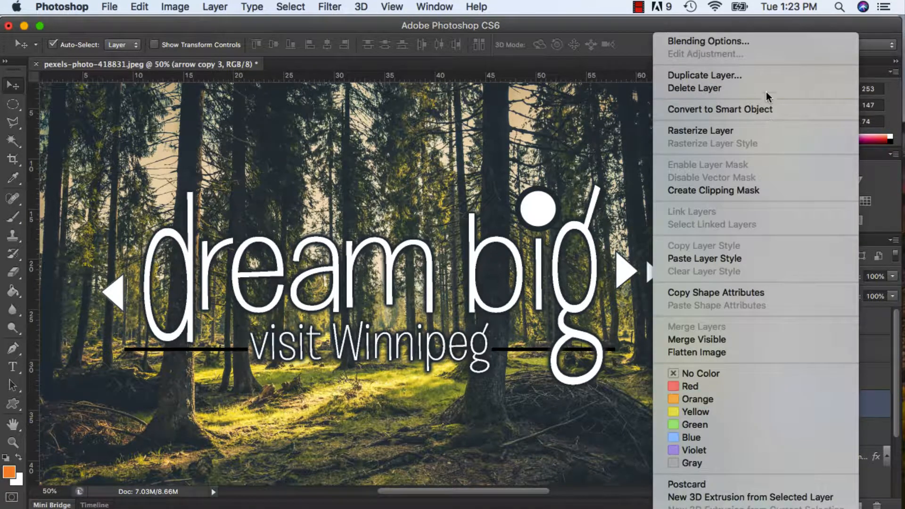
left_click(764, 74)
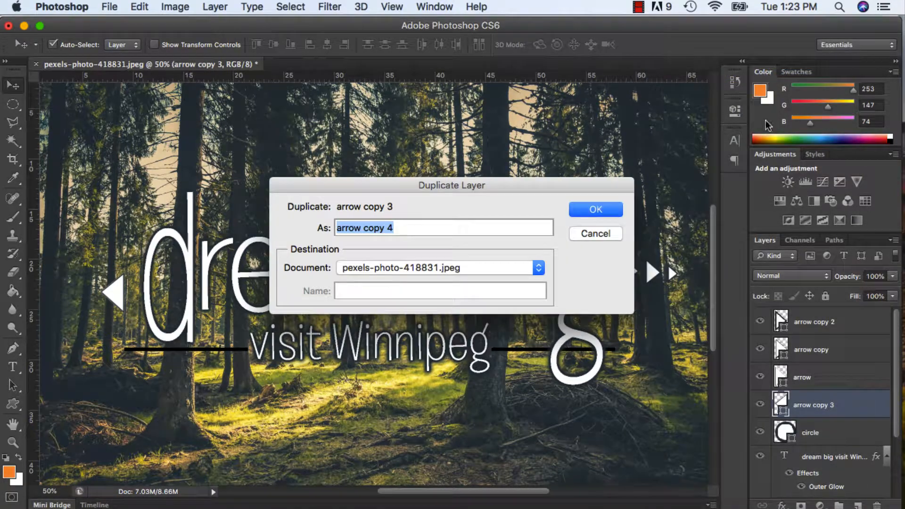
left_click(614, 212)
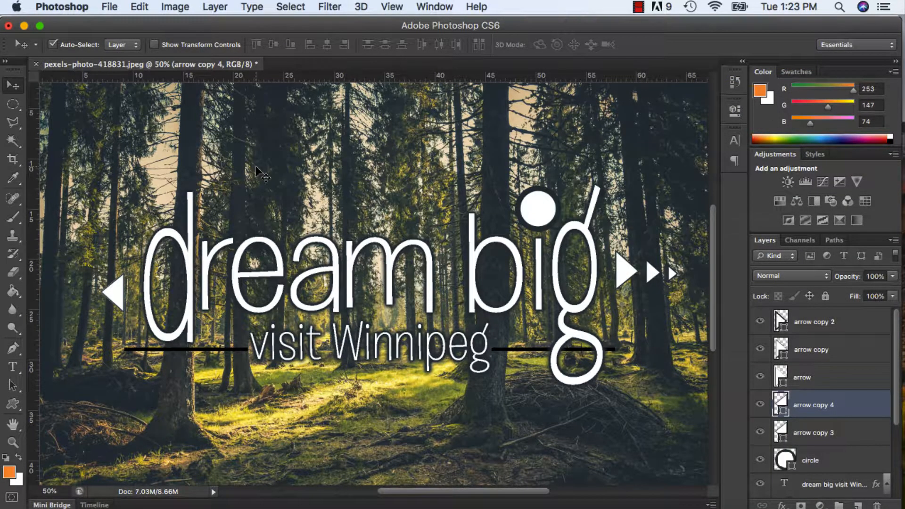
Step: Set the height of the arrow on the arrow copy 4 layer to 80% with Free Transform
key("super+t")
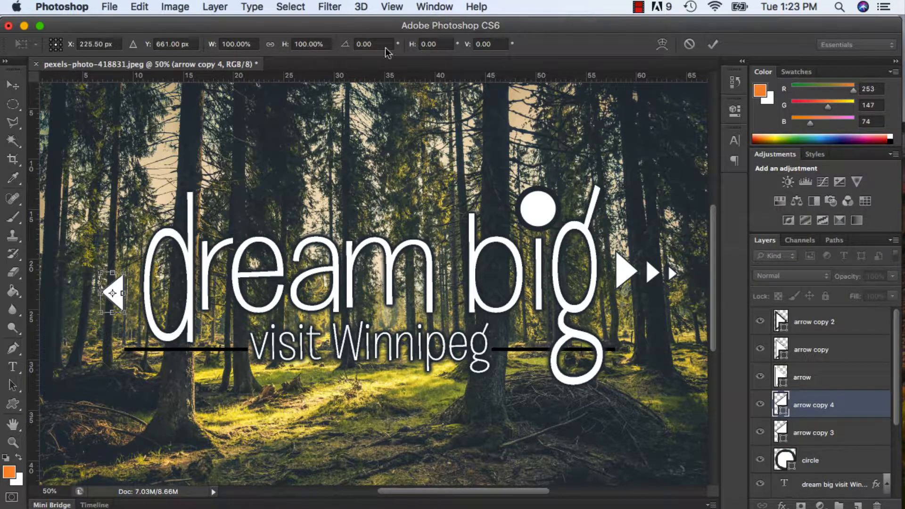
double_click(307, 42)
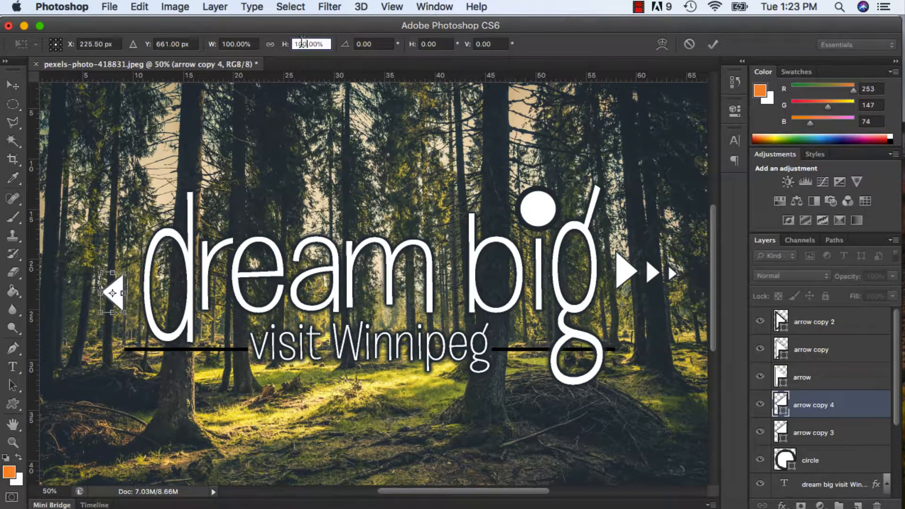
type("80")
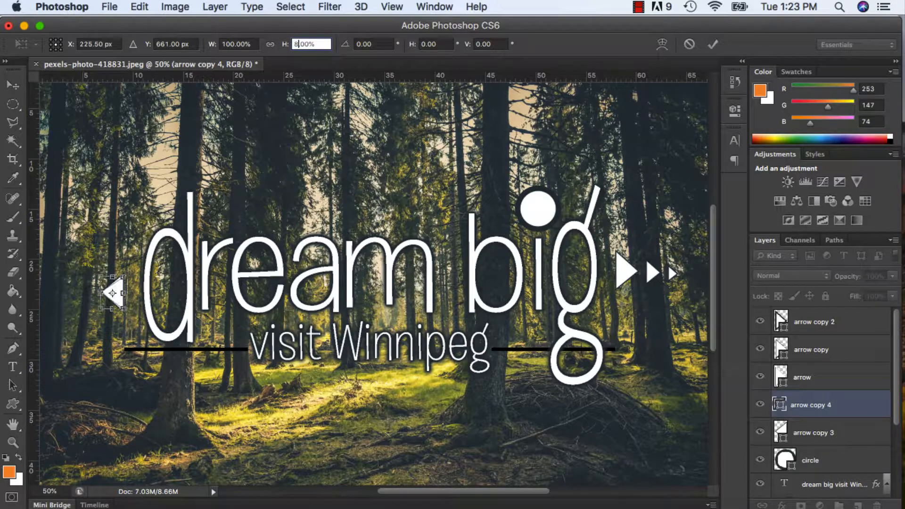
key("Return")
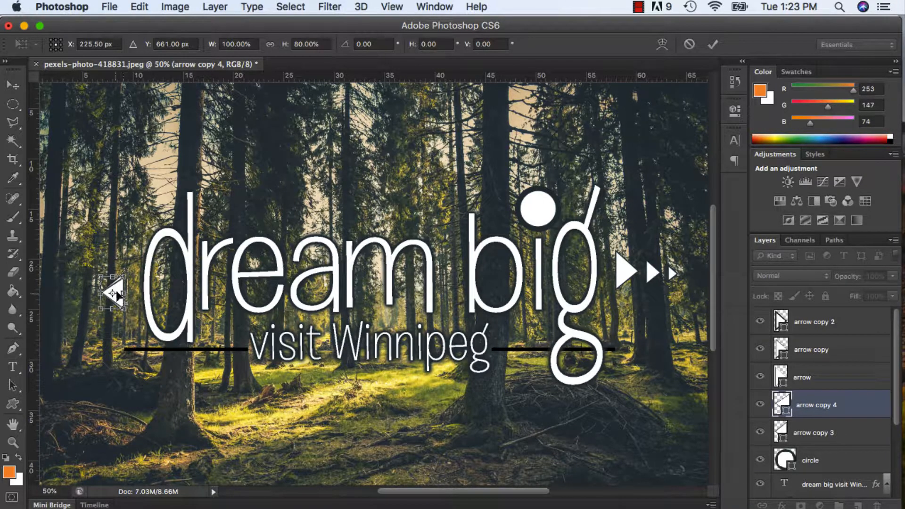
Step: Place the shortened arrow to the left of the first left-pointing arrow with a small gap between them
left_click_drag(120, 293, 93, 292)
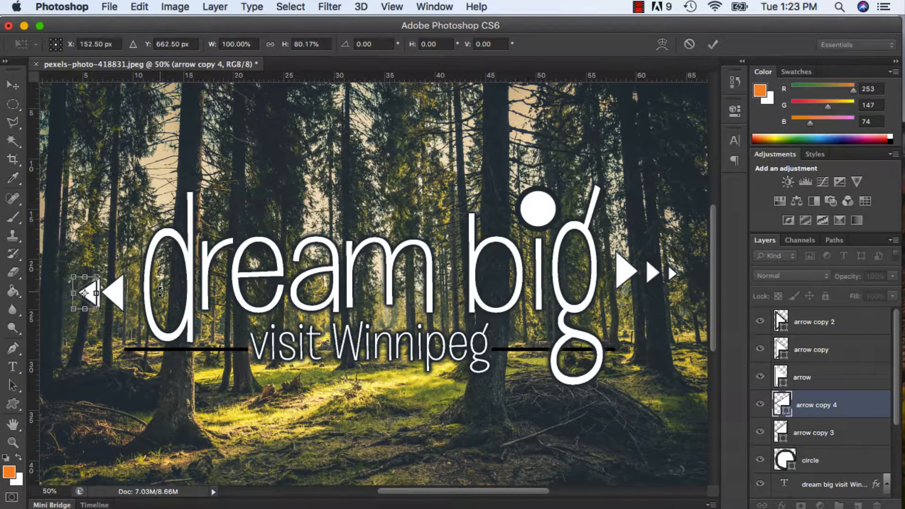
key("Left")
key("Left")
key("Left")
key("Left")
key("Left")
key("Left")
key("Left")
key("Left")
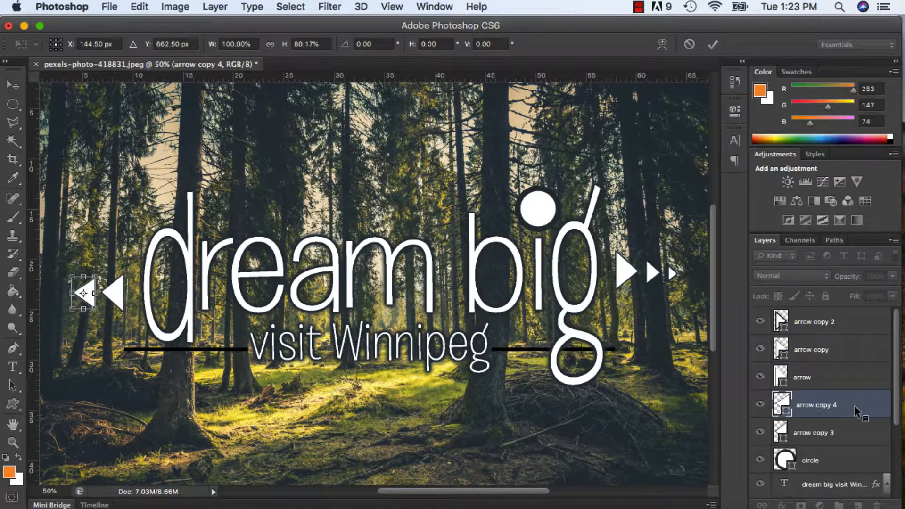
key("Return")
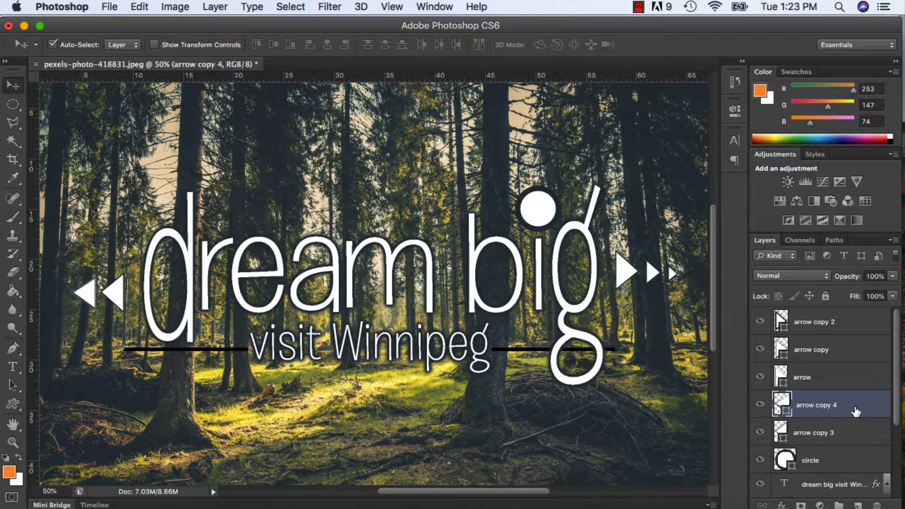
Step: Duplicate the arrow copy 4 layer
right_click(854, 406)
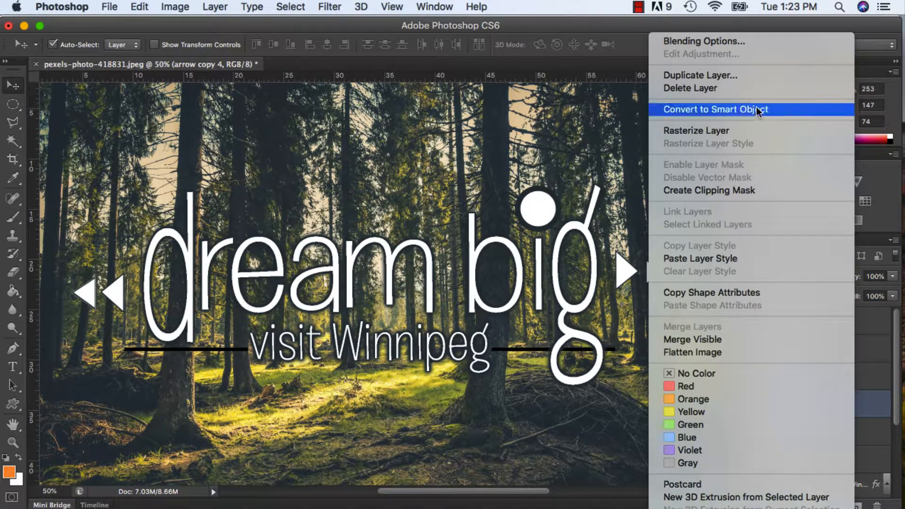
left_click(755, 80)
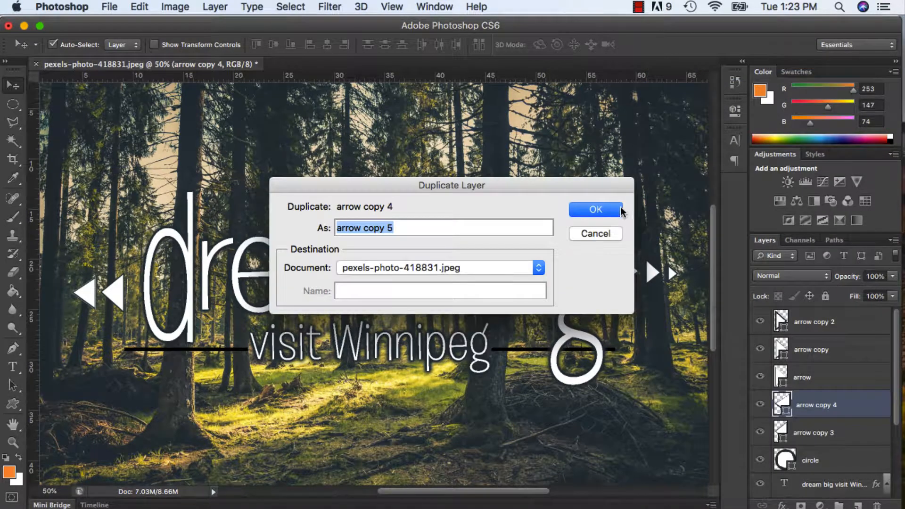
left_click(595, 210)
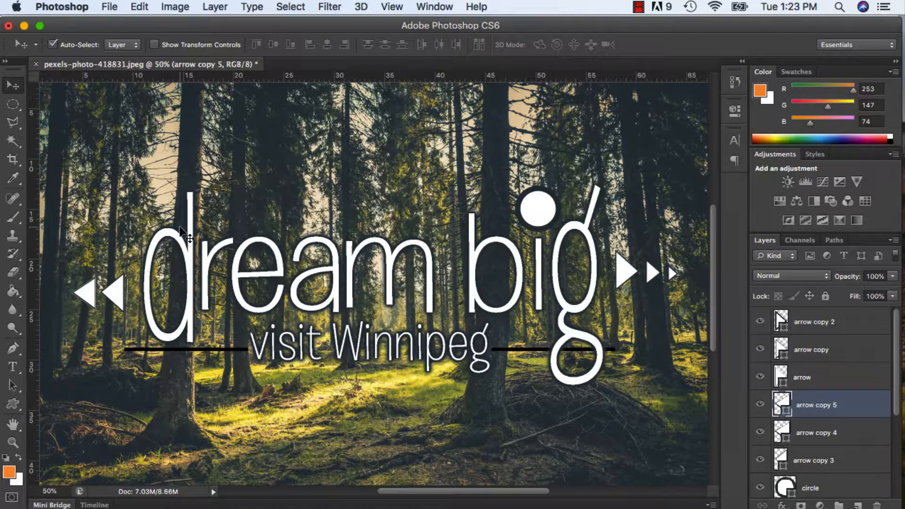
Step: Set the duplicated arrow's height to 80% with Free Transform and place it at the outer left end of the left-pointing row
key("super+t")
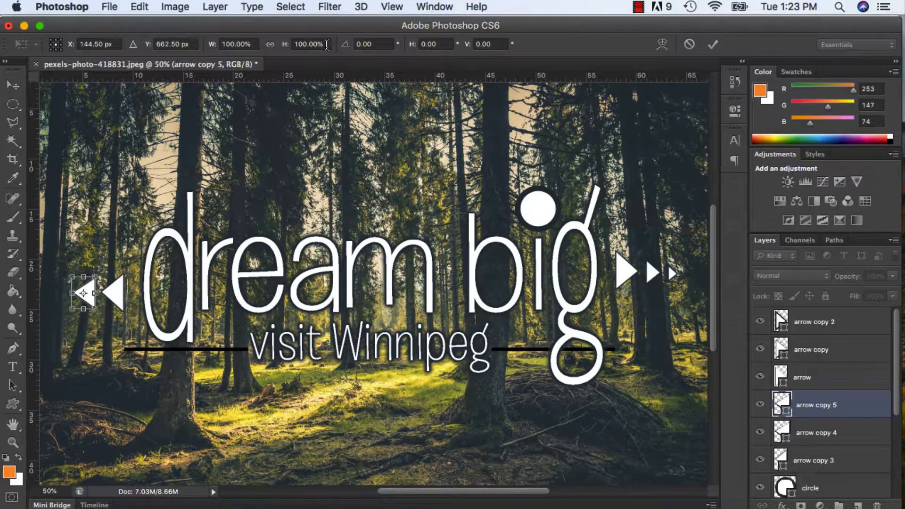
left_click(312, 43)
type("80")
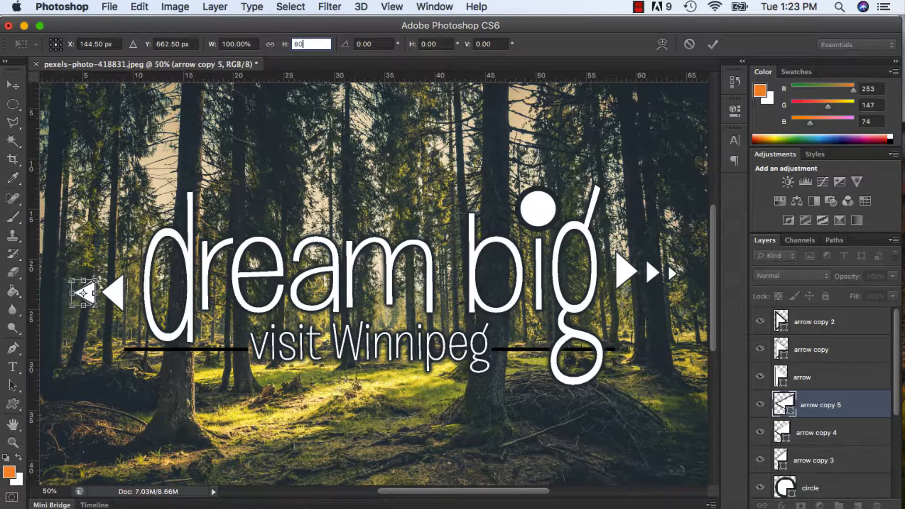
key("Return")
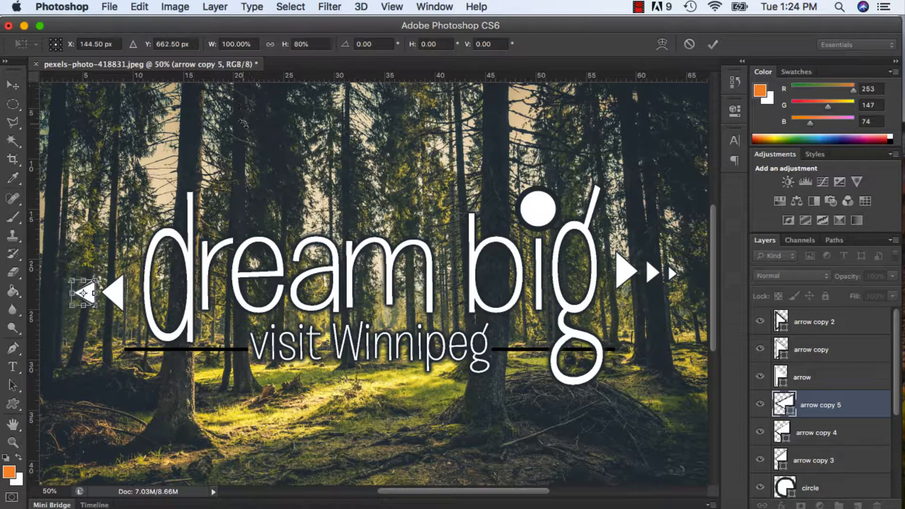
key("Return")
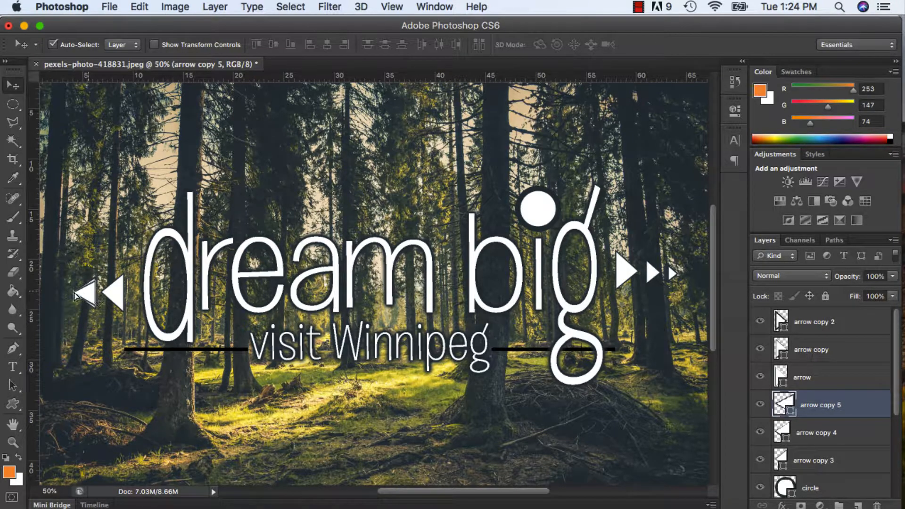
left_click_drag(75, 294, 126, 298)
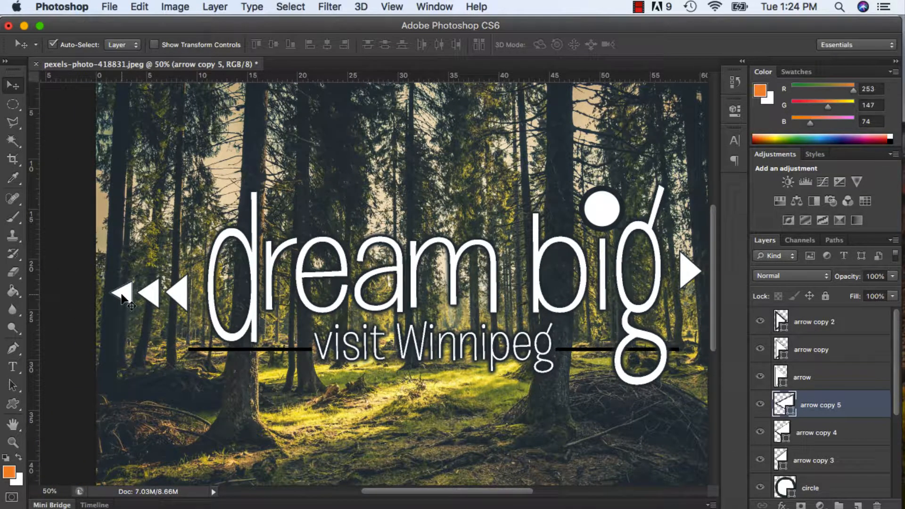
Step: Create a layer group above the arrow copy 2 layer and name it "right arrows"
left_click(827, 379)
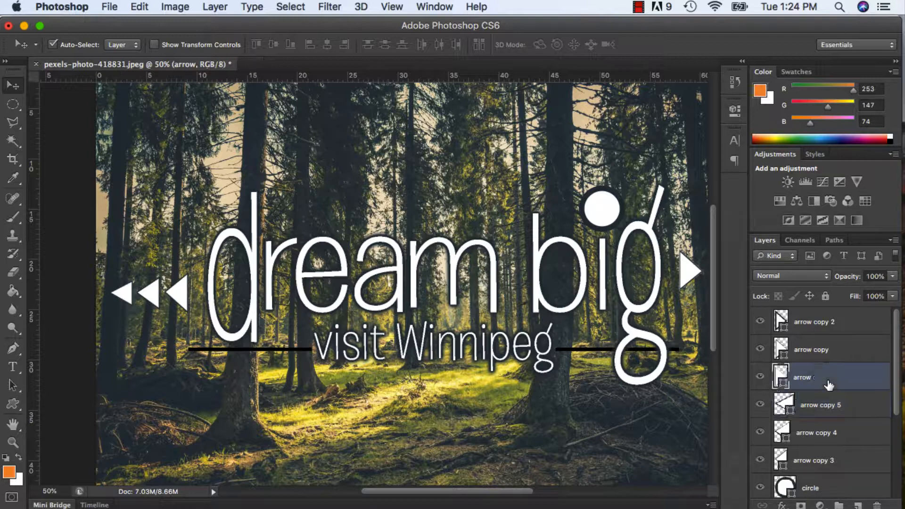
left_click(849, 325)
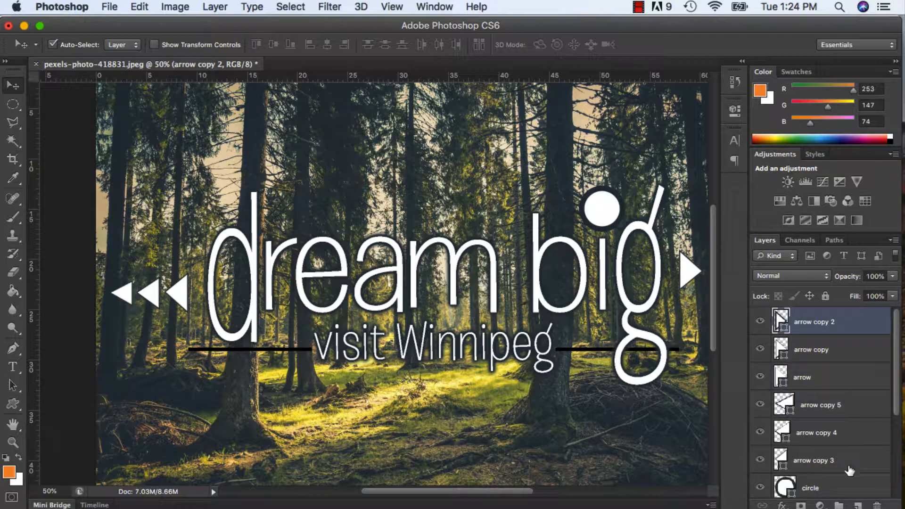
left_click(838, 504)
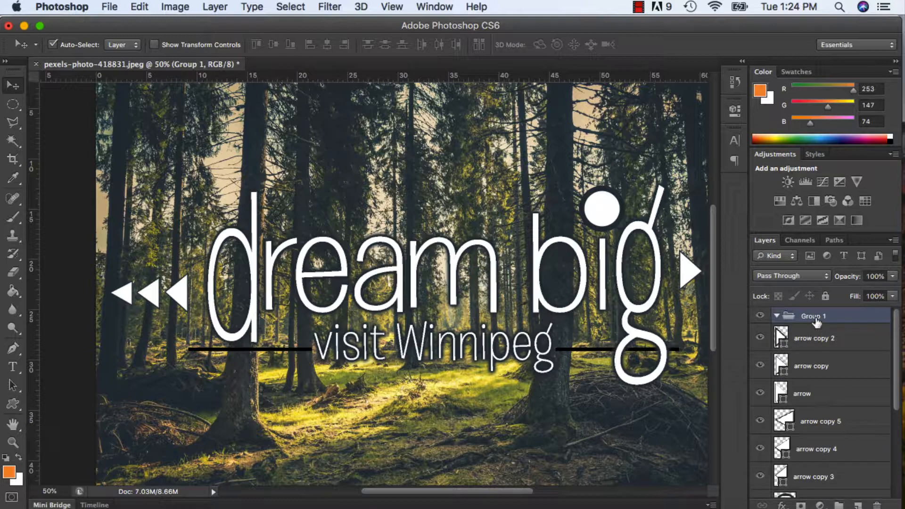
double_click(817, 314)
type("right arrows")
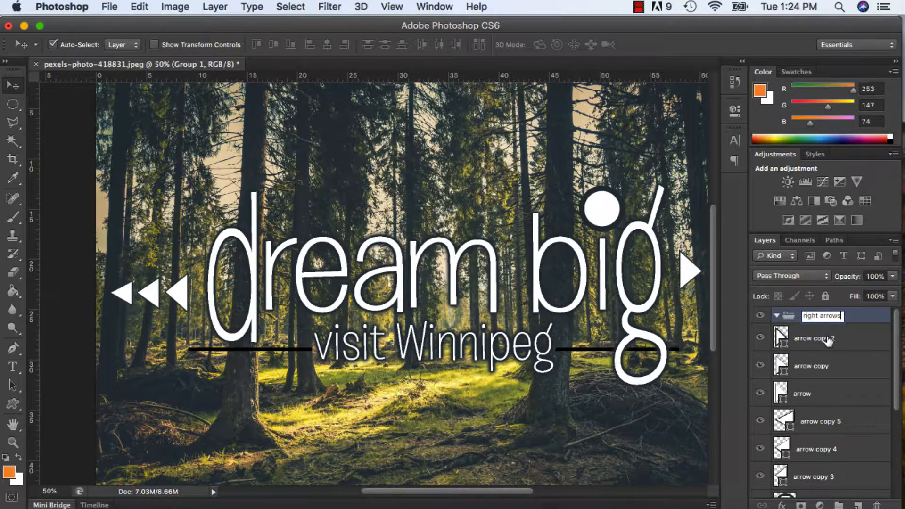
key("Return")
Step: Move the arrow copy 2, arrow copy and arrow layers into the right arrows group and collapse it
left_click(827, 342)
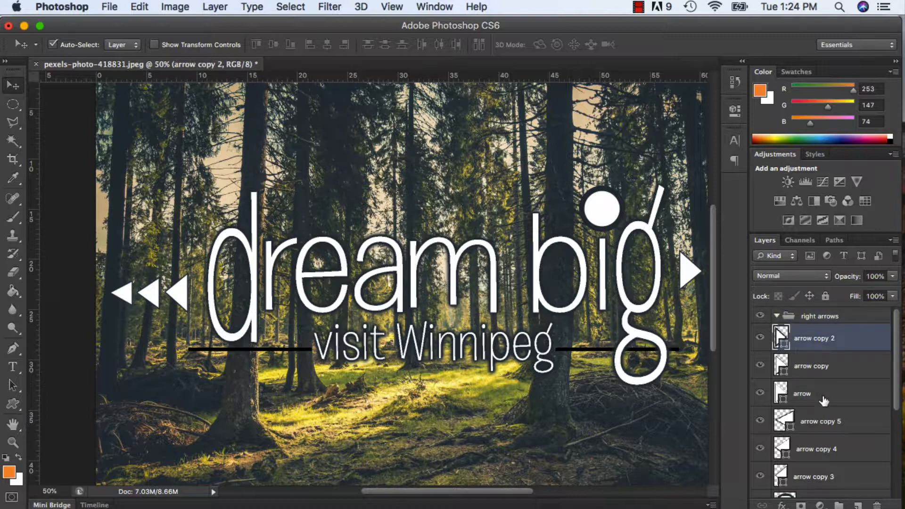
left_click(822, 398, "shift")
left_click_drag(797, 351, 777, 319)
left_click(776, 319)
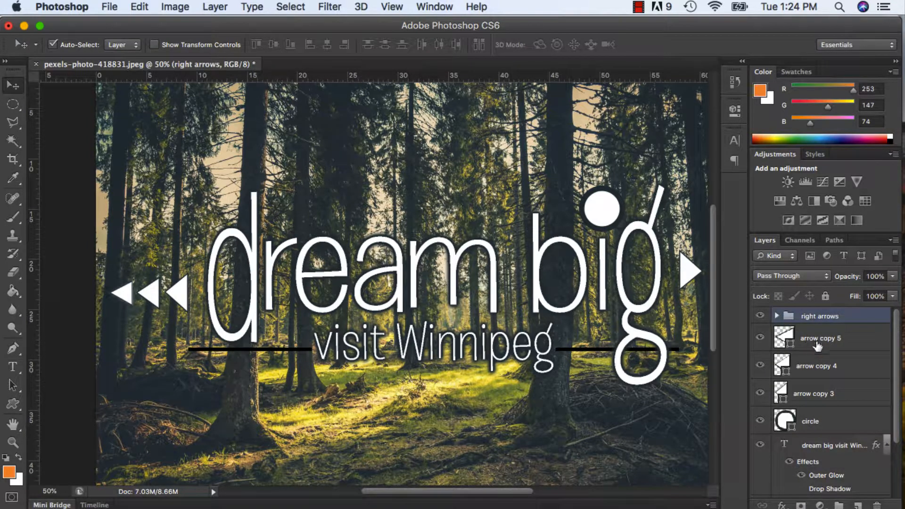
Step: Create a layer group above the arrow copy 5 layer and name it "left arrows"
left_click(808, 342)
left_click(838, 504)
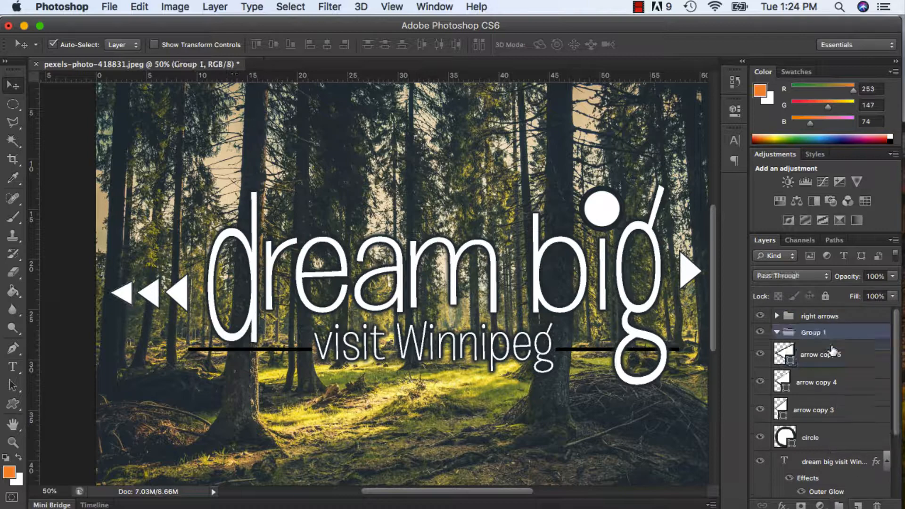
double_click(821, 334)
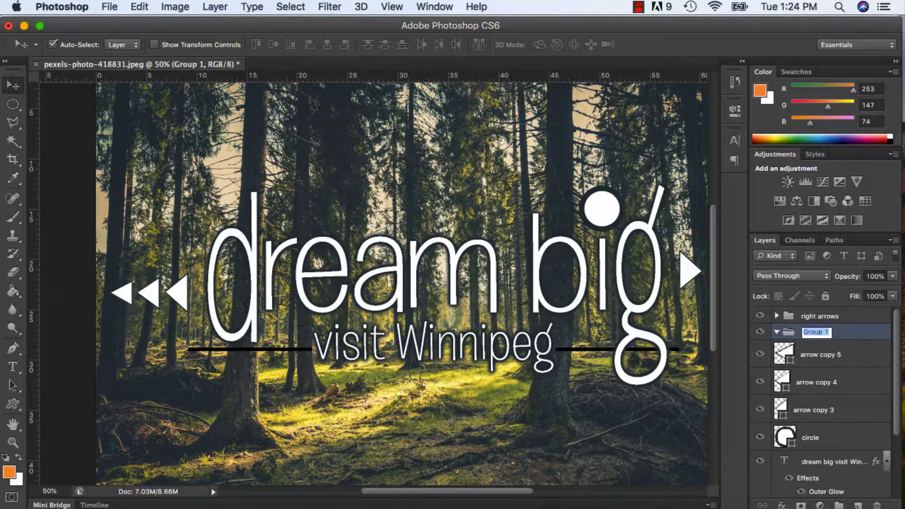
type("left arrows")
key("Return")
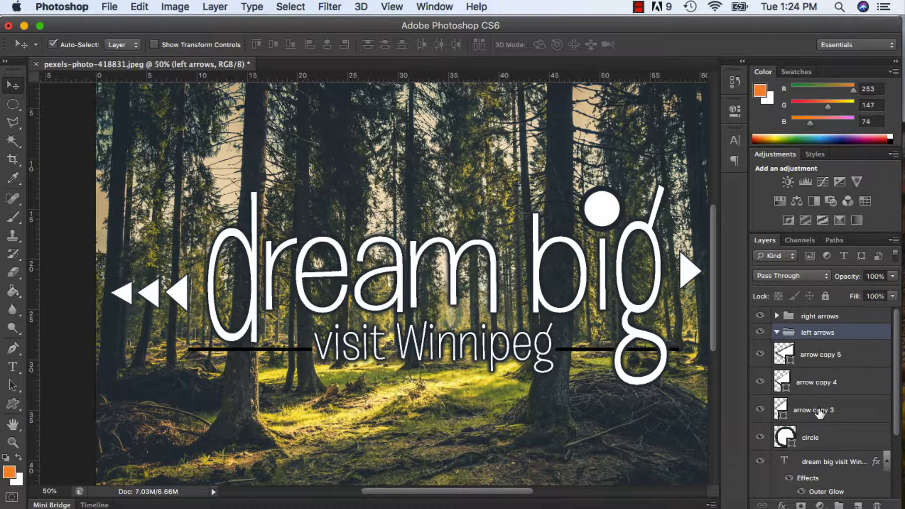
Step: Move the arrow copy 5, arrow copy 4 and arrow copy 3 layers into the left arrows group and collapse it
left_click(821, 362)
left_click(820, 411, "shift")
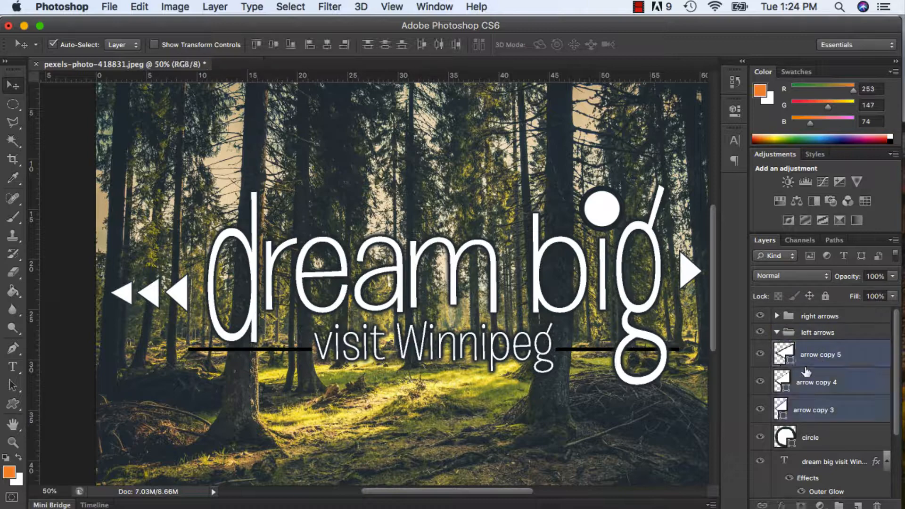
left_click_drag(793, 362, 778, 338)
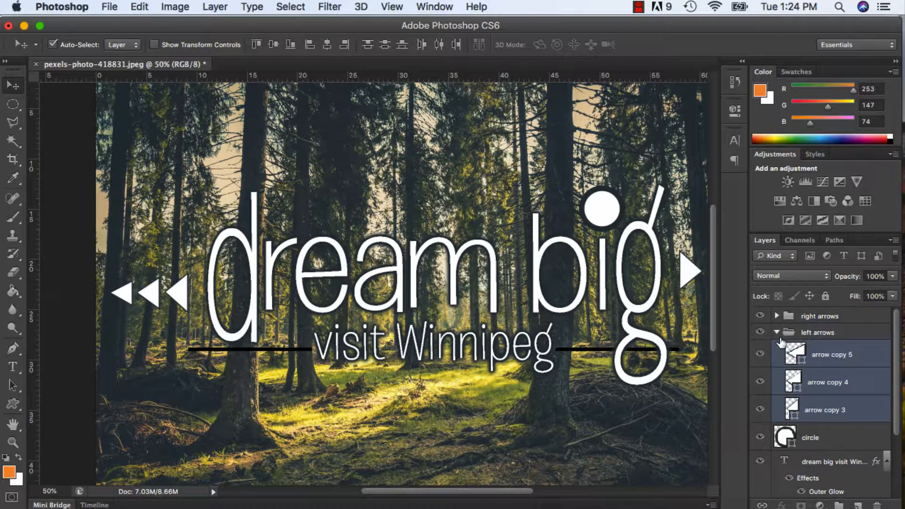
left_click(776, 333)
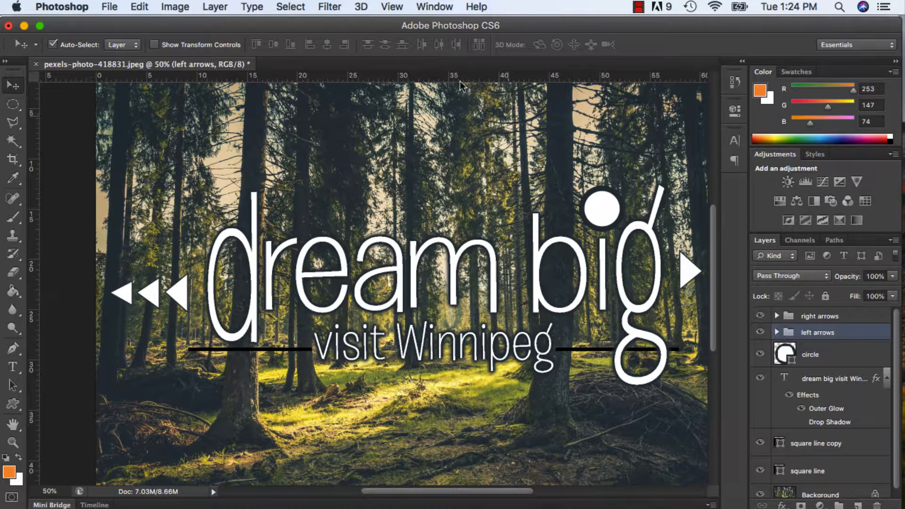
Step: Activate the Custom Shape tool and replace its current shapes with the All shape set
left_click(397, 6)
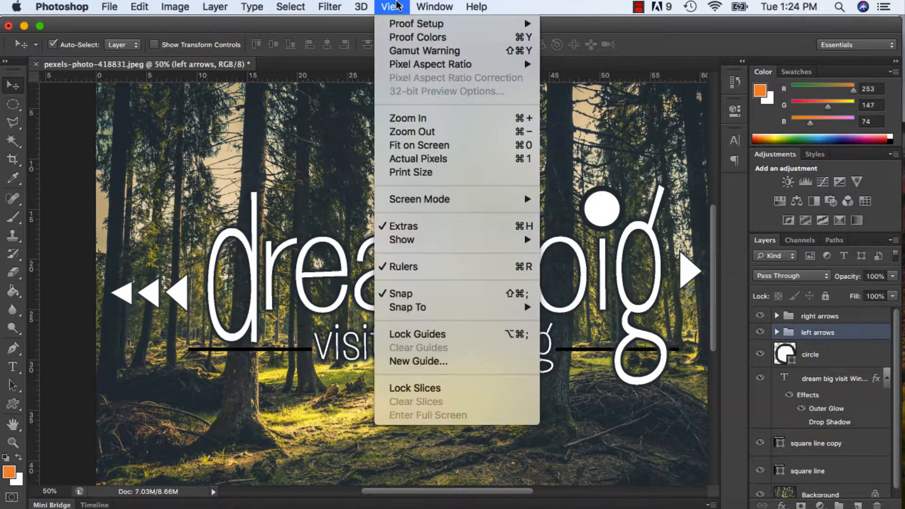
left_click(430, 150)
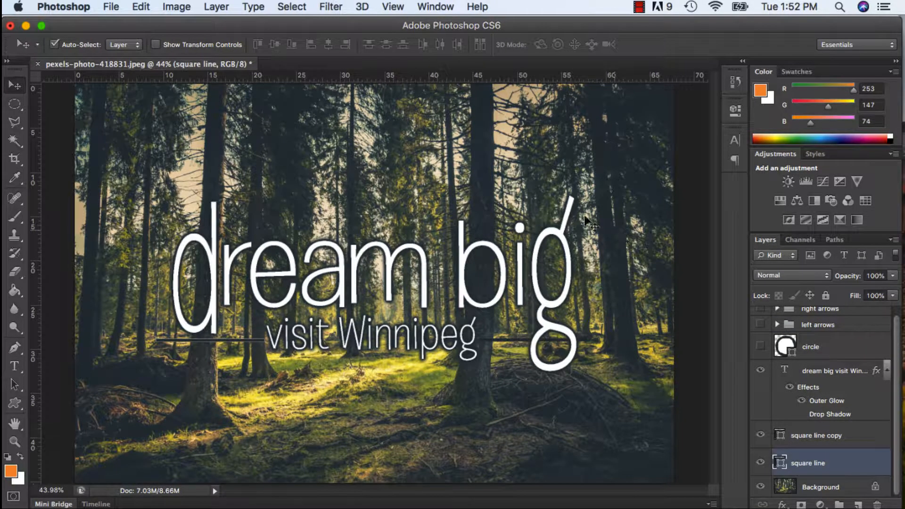
left_click(17, 408)
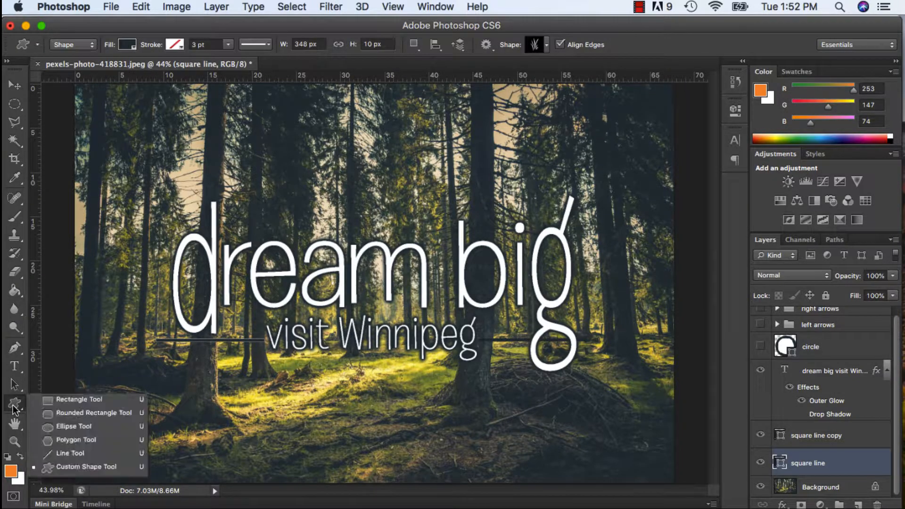
left_click(69, 468)
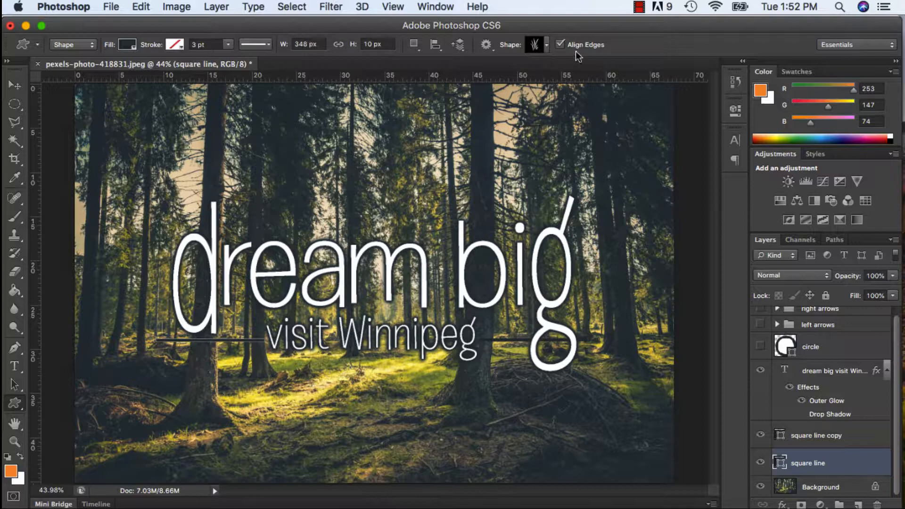
left_click(546, 45)
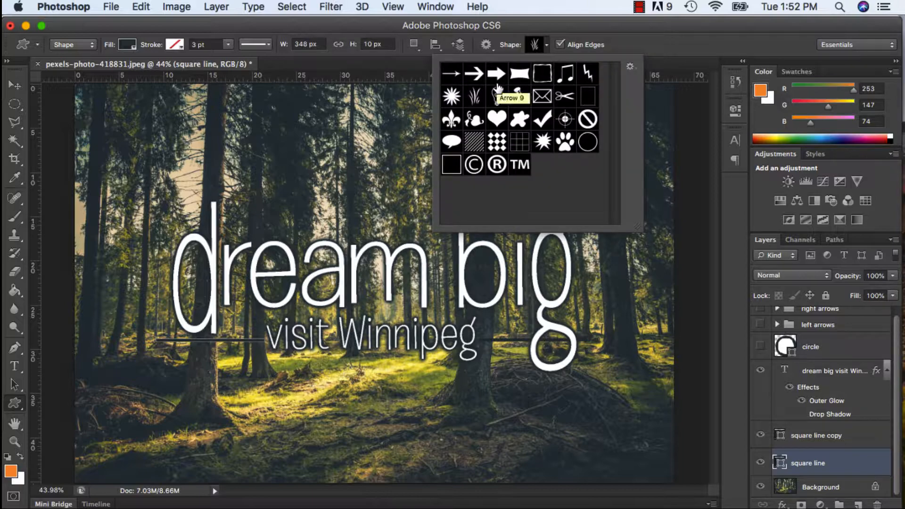
left_click(630, 67)
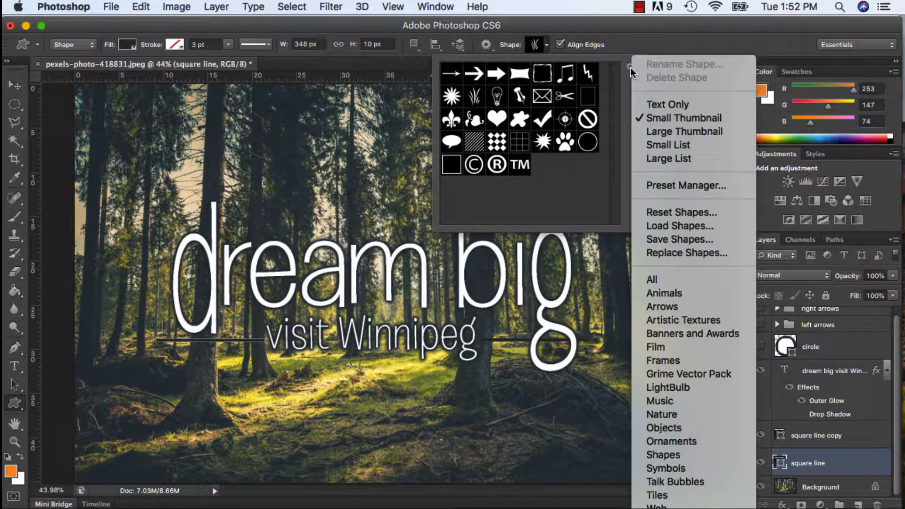
left_click(675, 279)
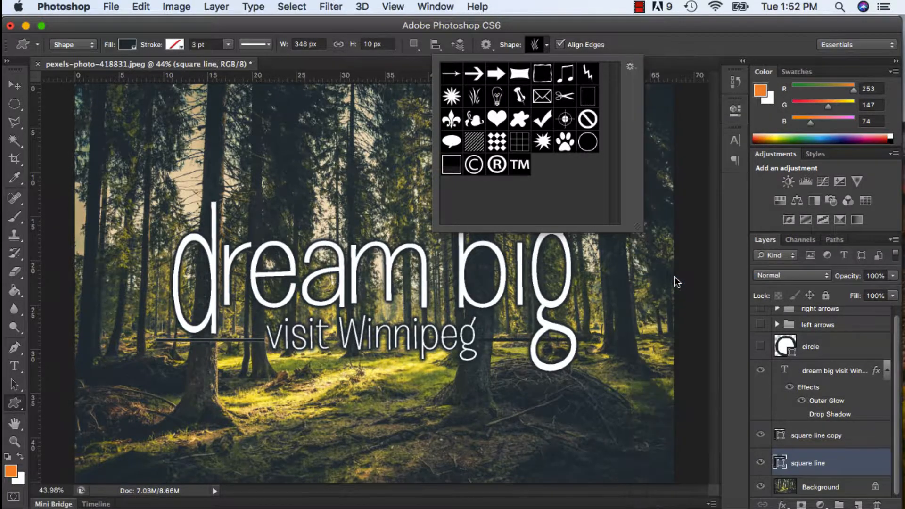
left_click(539, 207)
Step: Examine the full custom shape library, its available shape categories and the option for loading additional shape files
scroll(553, 204, "down", 1)
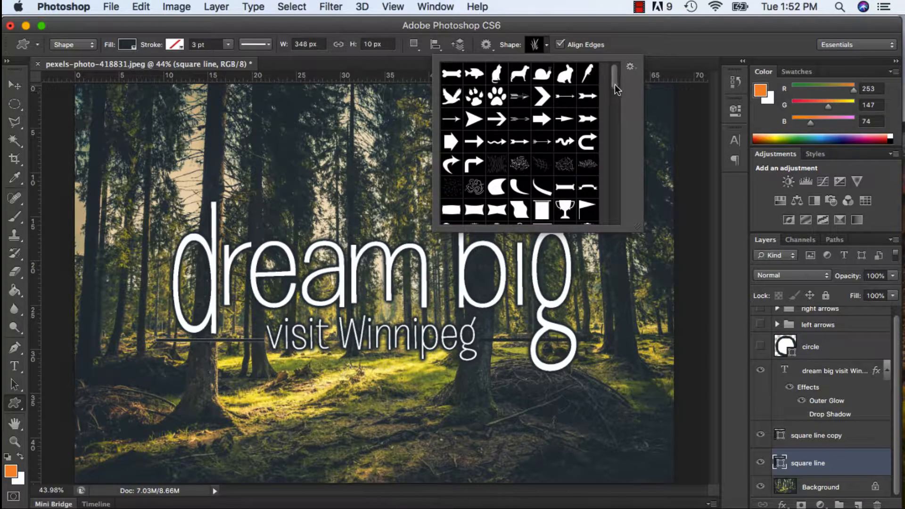
mouse_move(615, 89)
left_mouse_down()
mouse_move(609, 228)
mouse_move(601, 81)
left_mouse_up()
left_click(629, 70)
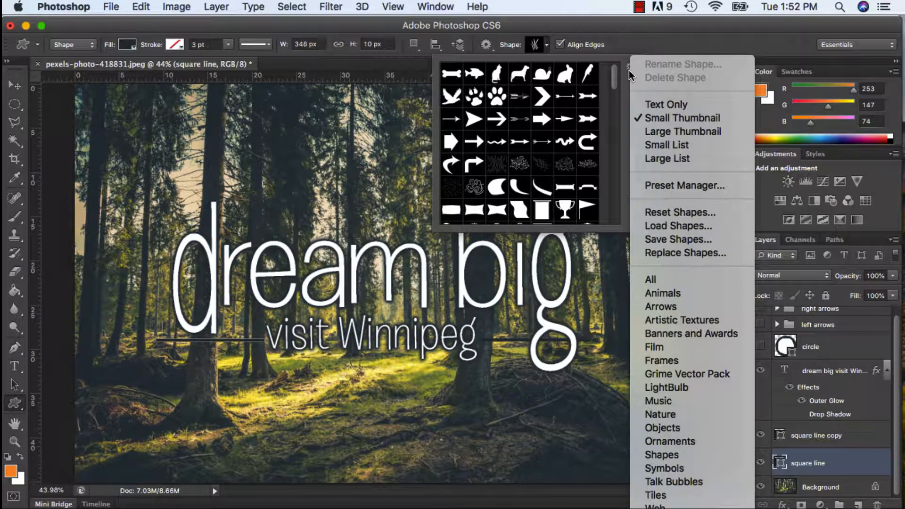
left_click(612, 73)
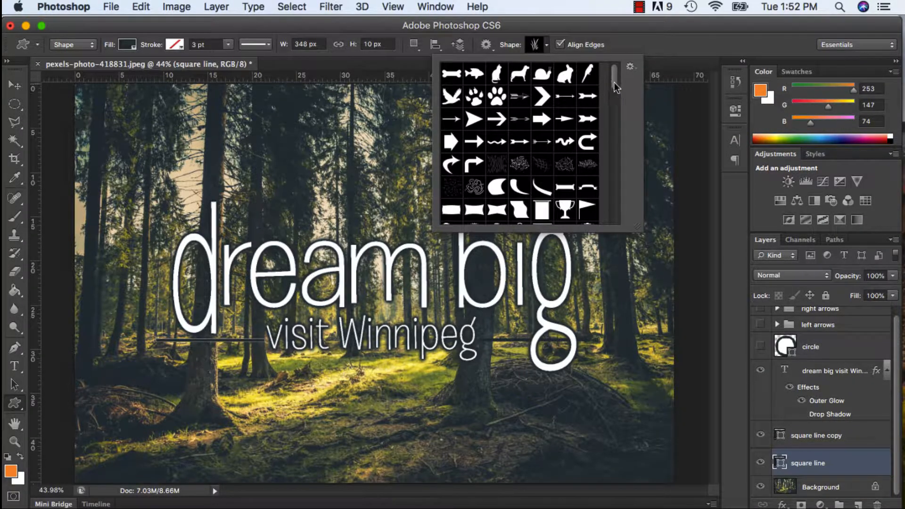
left_click_drag(614, 83, 607, 222)
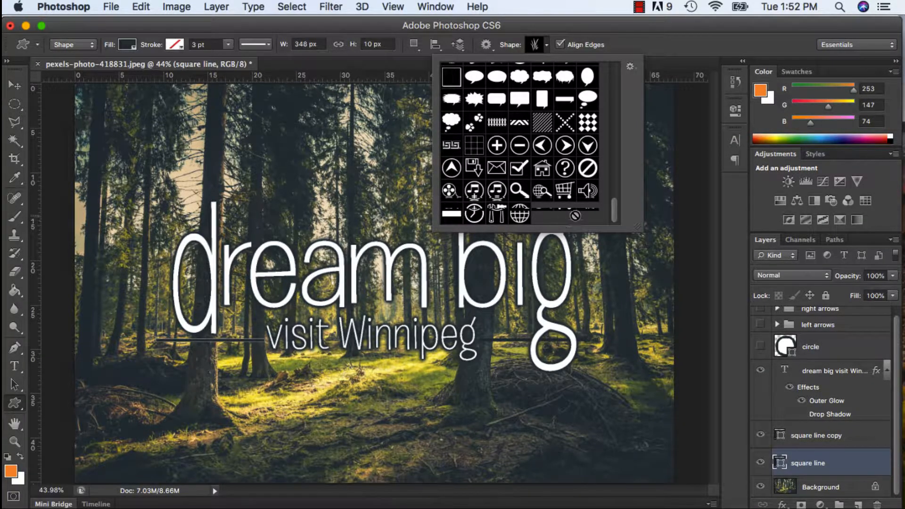
left_click(631, 66)
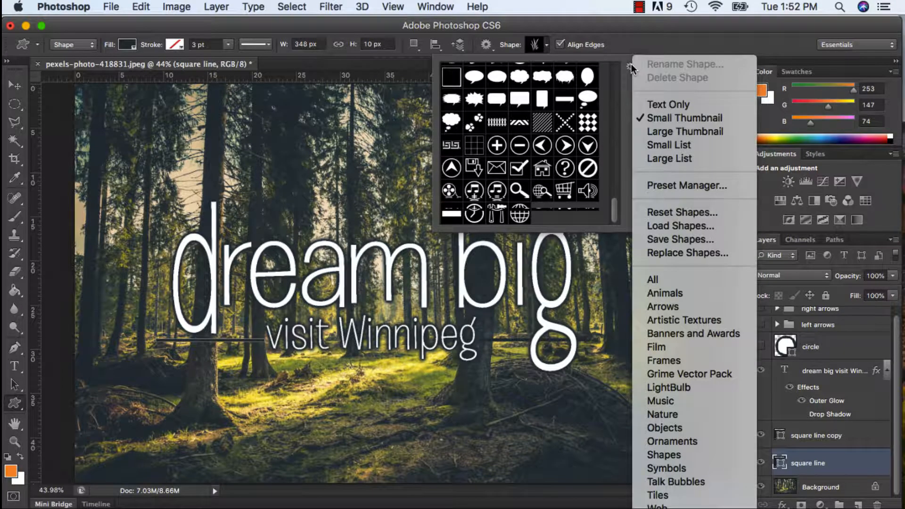
left_click(686, 225)
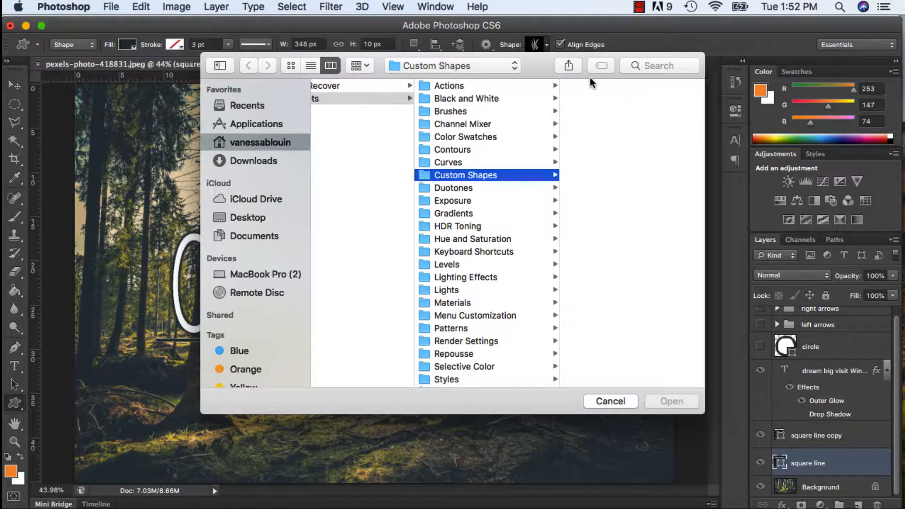
left_click(612, 401)
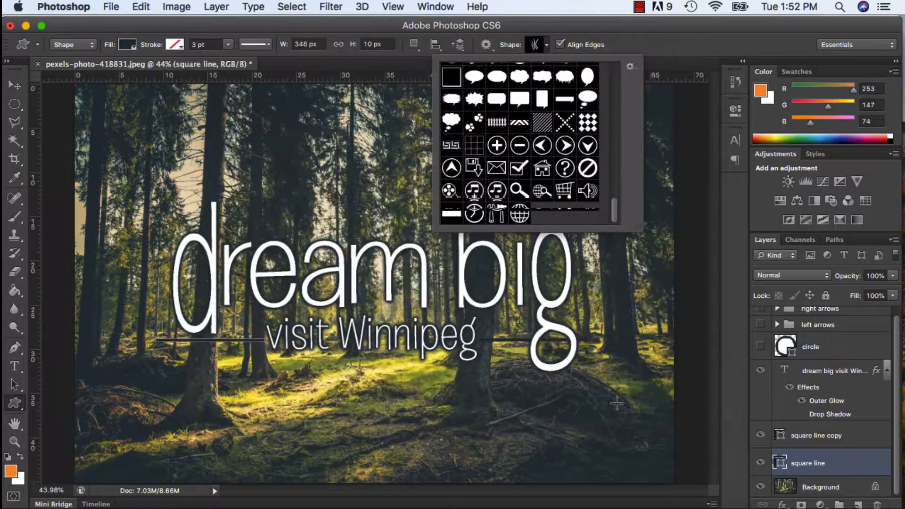
left_click_drag(612, 216, 612, 142)
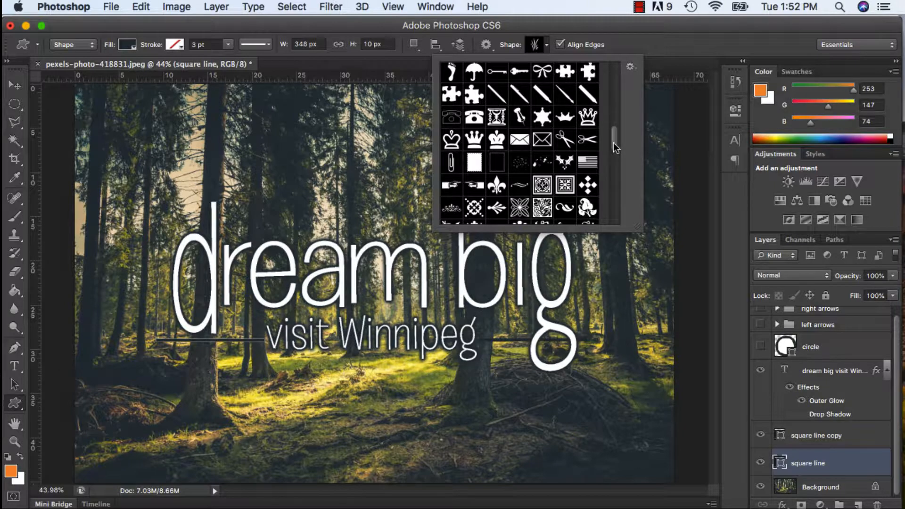
left_click_drag(613, 142, 611, 111)
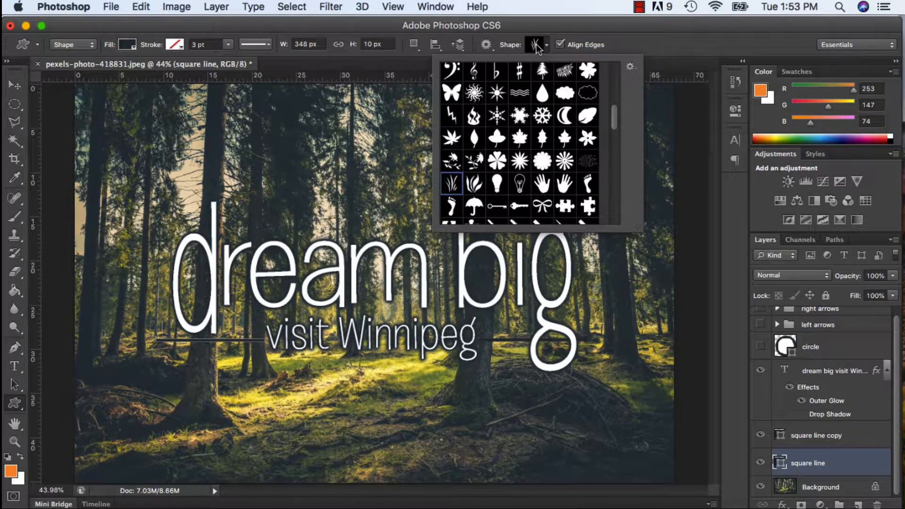
left_click(637, 44)
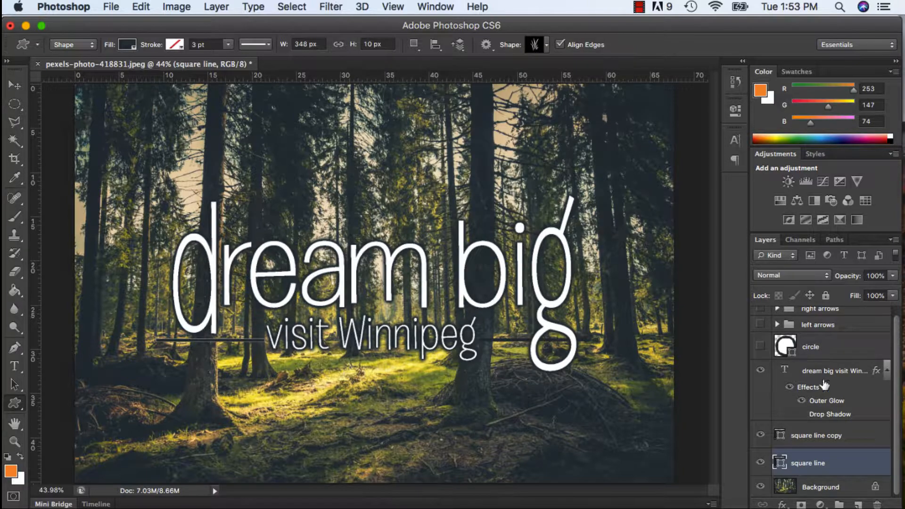
Step: Create a new blank layer and place it below the square line layer, directly above the Background
left_click(858, 503)
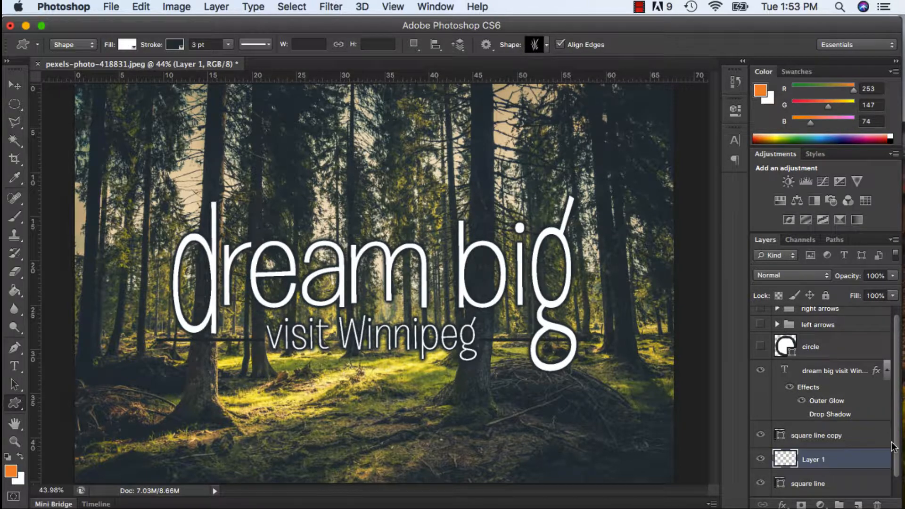
scroll(897, 466, "down", 2)
left_click_drag(856, 439, 852, 467)
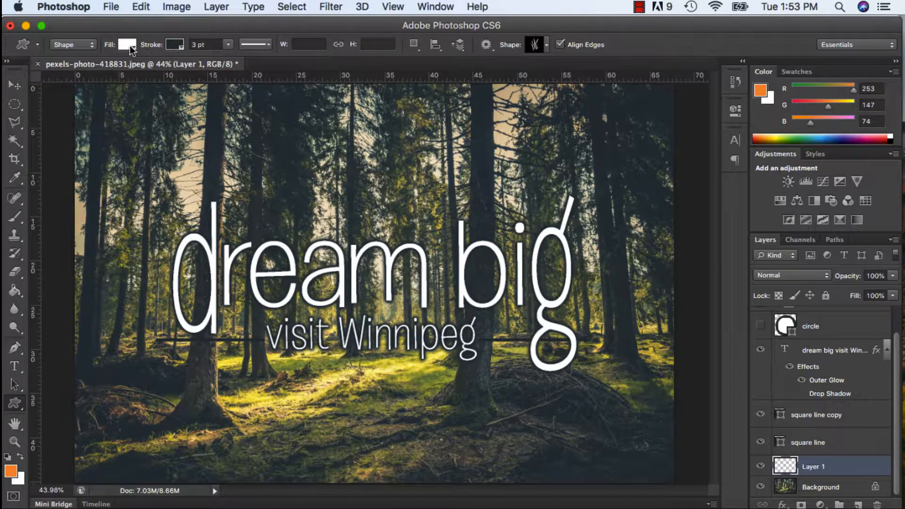
Step: Draw a grass shape about 562 by 949 px over the middle of the text, with the recent dark charcoal fill and no stroke
left_click(128, 46)
left_click(58, 112)
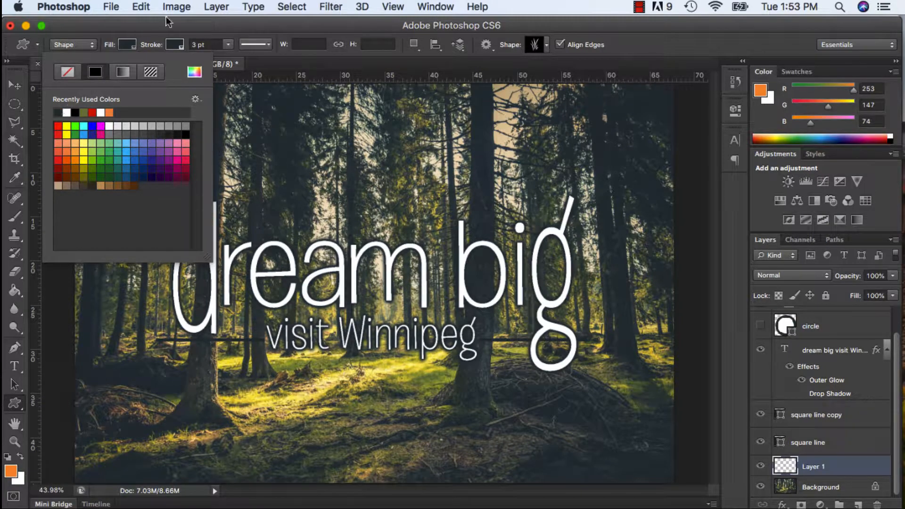
left_click(175, 45)
left_click(174, 44)
left_click(115, 71)
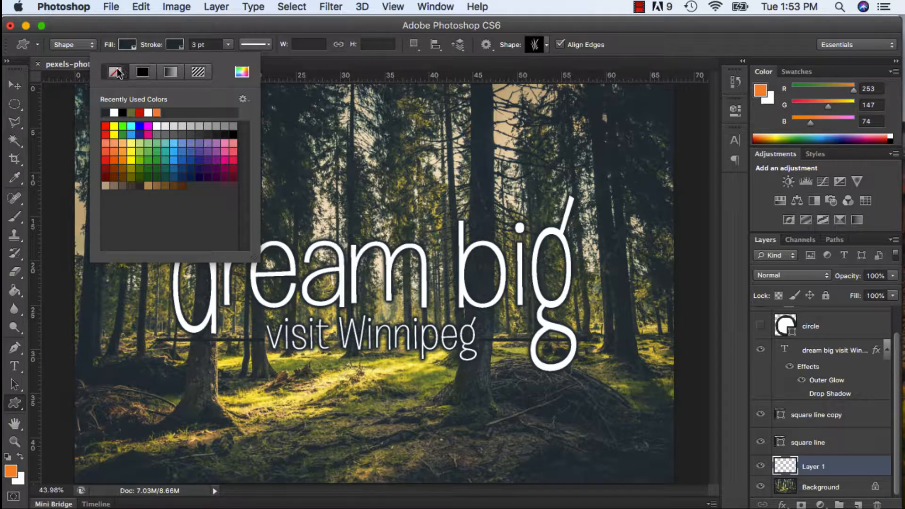
mouse_move(321, 124)
left_mouse_down()
mouse_move(410, 242)
mouse_move(487, 373)
mouse_move(496, 420)
left_mouse_up()
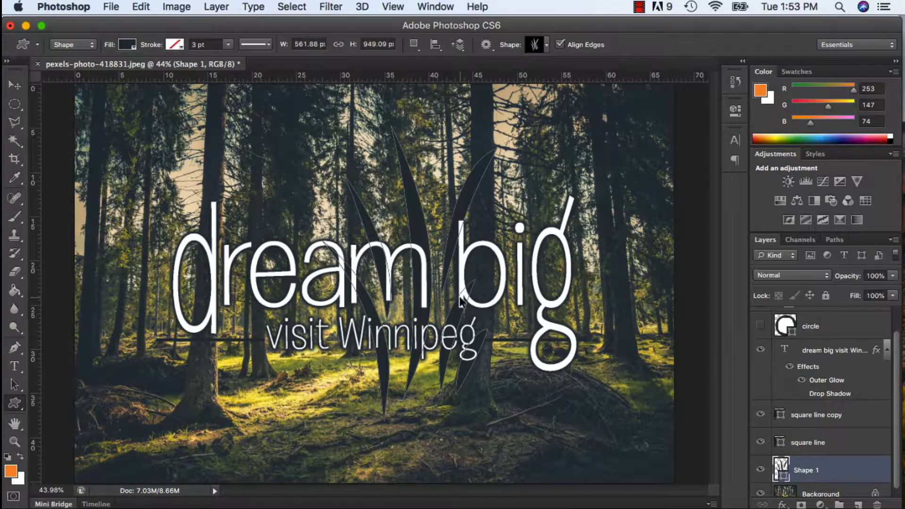
Step: Narrow the grass shape to about 77% of its width and move it about 1.4 cm up and 0.25 cm right
key("super+t")
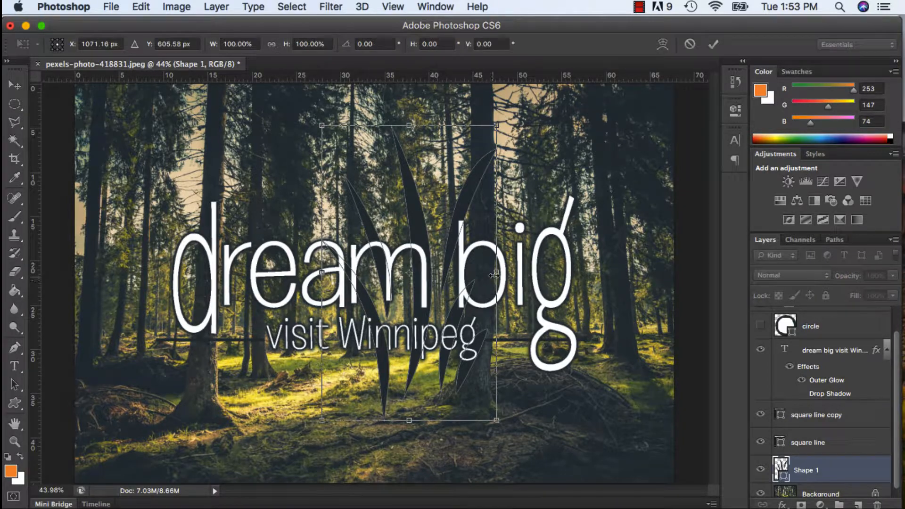
left_click_drag(495, 274, 453, 274)
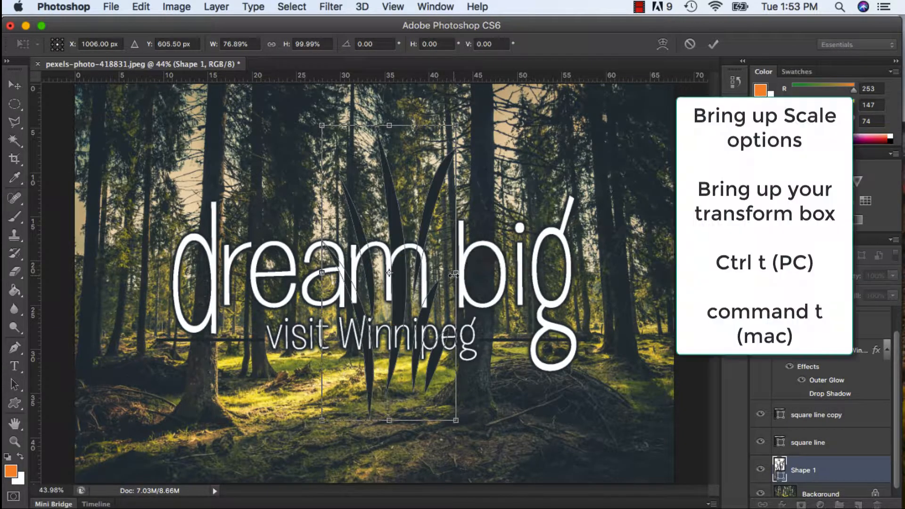
key("Return")
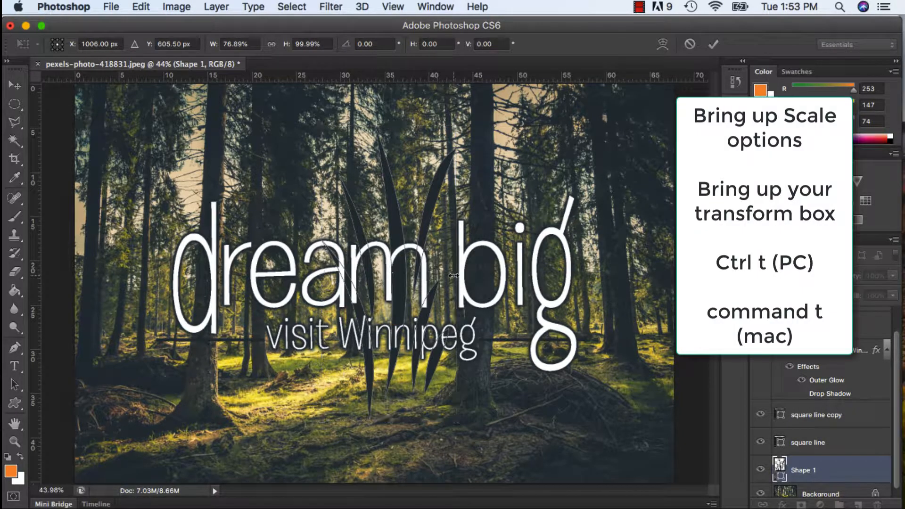
left_click(14, 85)
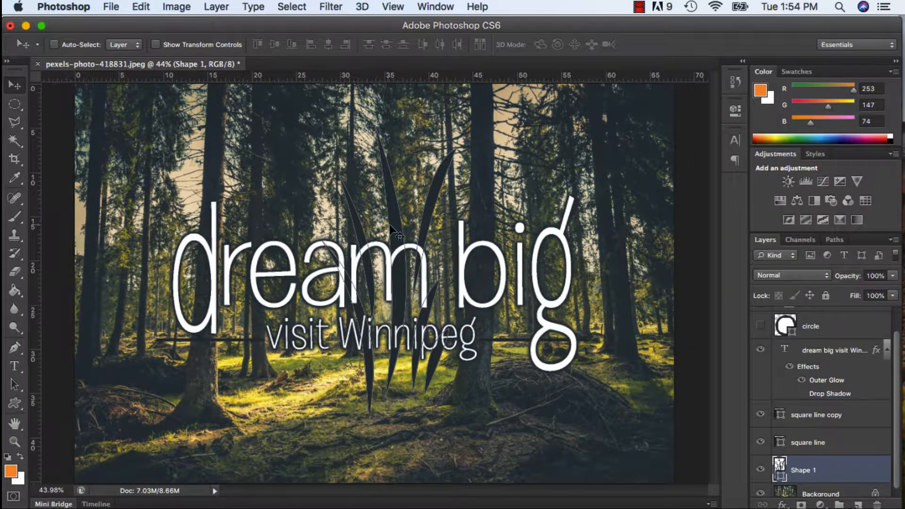
mouse_move(394, 225)
left_mouse_down()
mouse_move(384, 196)
mouse_move(433, 188)
mouse_move(382, 243)
mouse_move(443, 214)
mouse_move(397, 216)
left_mouse_up()
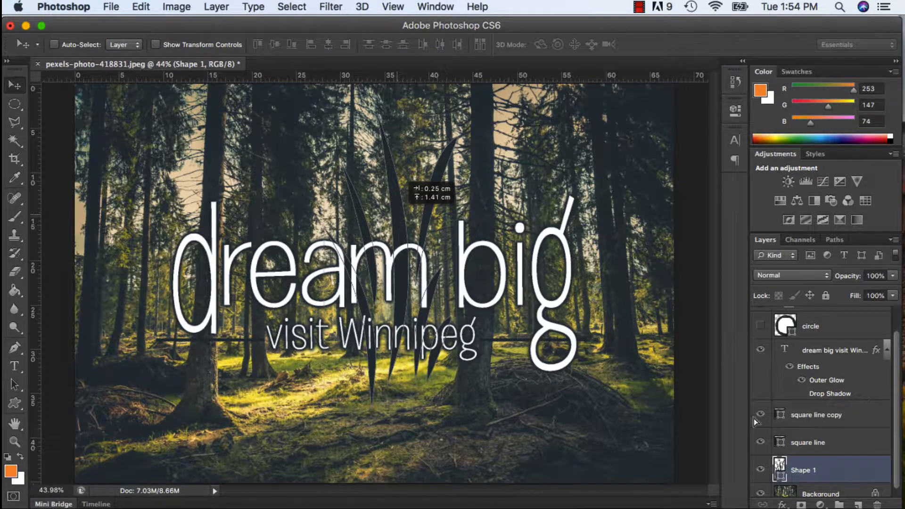
Step: Reduce the Shape 1 layer's opacity to 69% and deselect the layer to view the grass without its outline
left_click(892, 276)
left_click(863, 285)
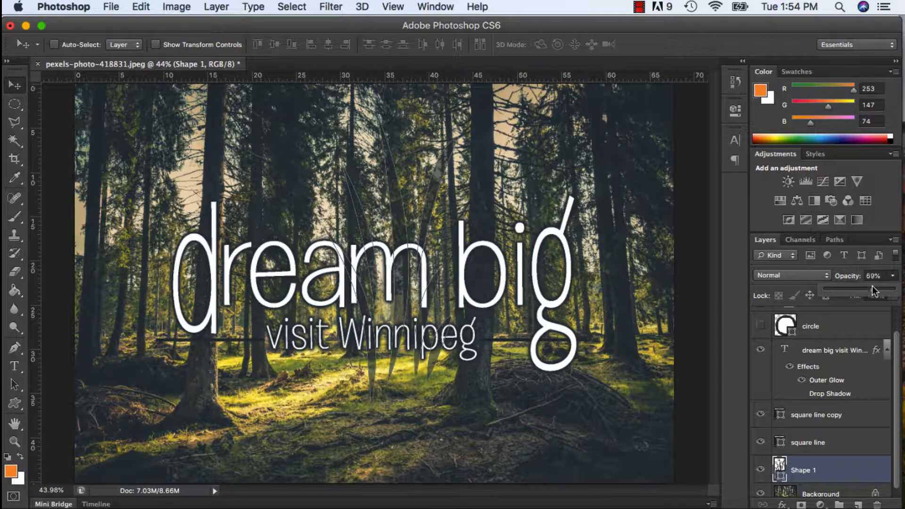
left_click(843, 444)
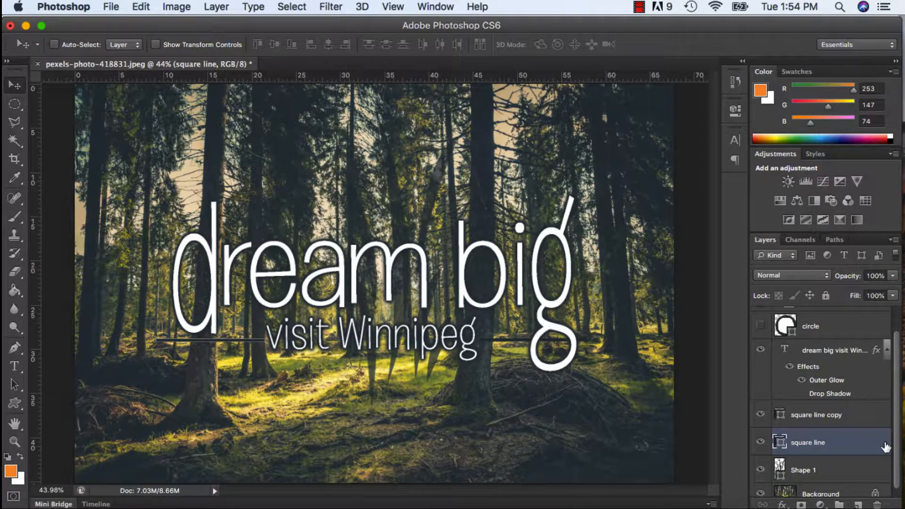
Step: Set the Shape 1 layer's opacity to 79% and select the square line layer
left_click(858, 470)
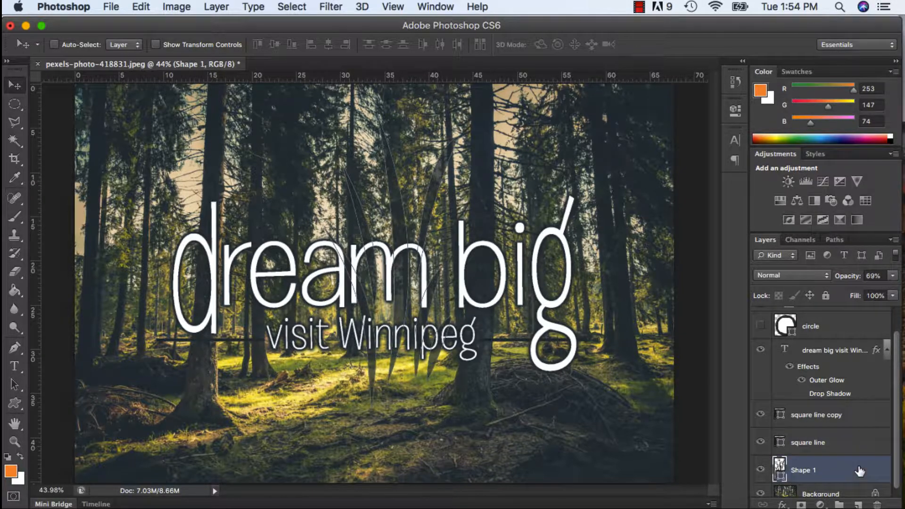
left_click(891, 276)
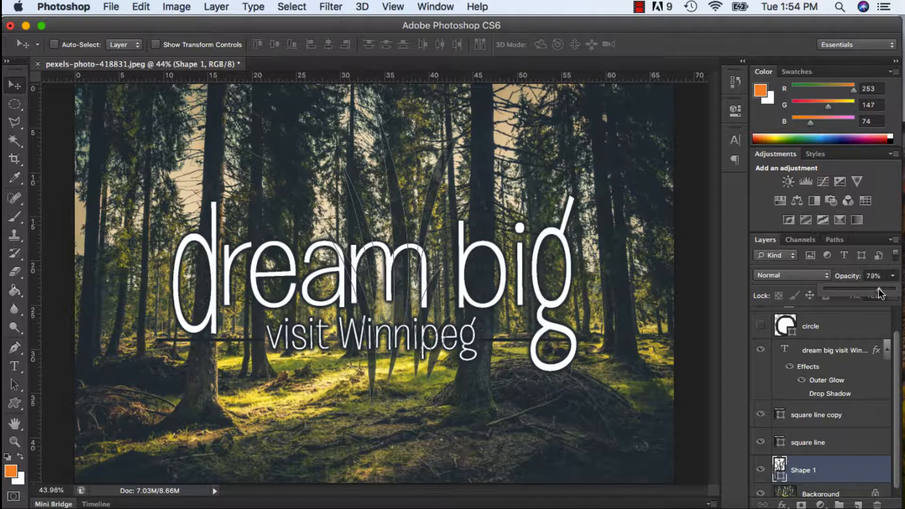
left_click(858, 473)
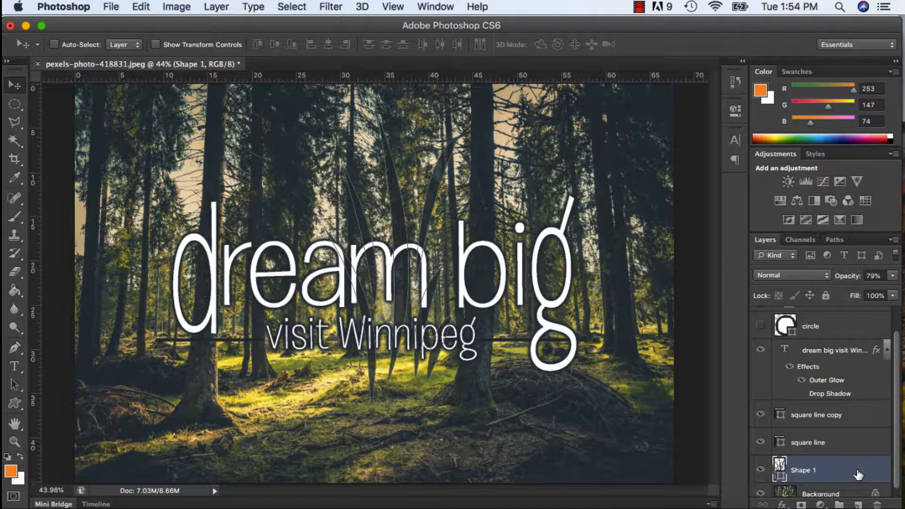
left_click(857, 446)
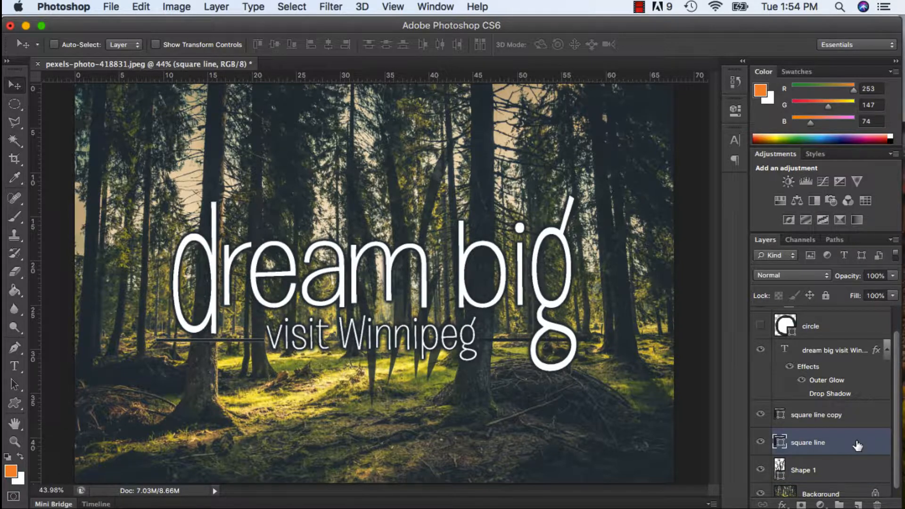